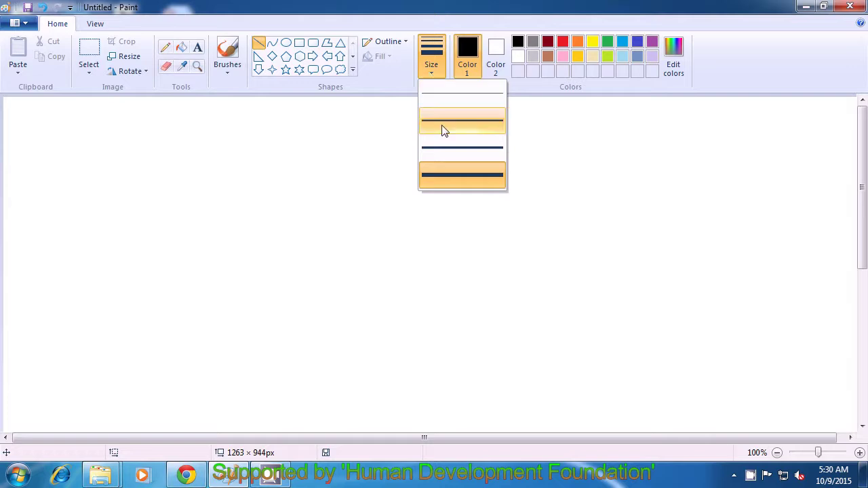
- Draw a dark red letter L about 109 px tall and 74 px wide near the canvas's upper-left corner, using the second-thickest line
{"action": "left_click", "coordinate": [448, 149]}
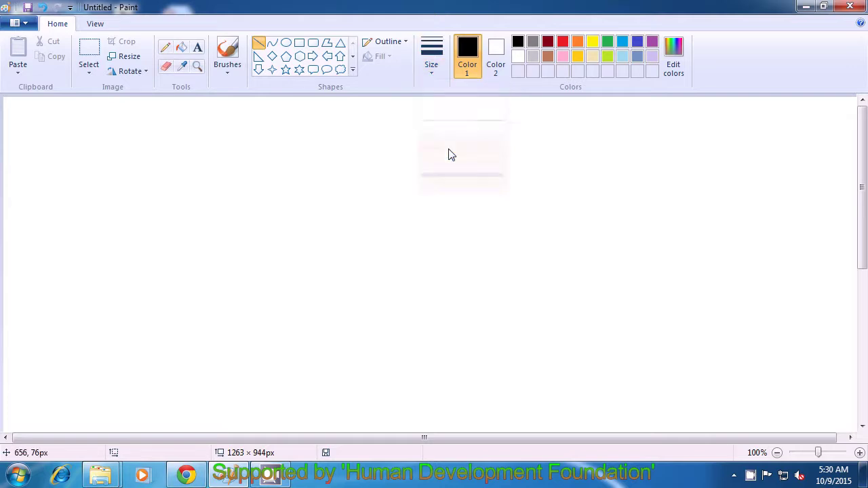
{"action": "left_click", "coordinate": [548, 42]}
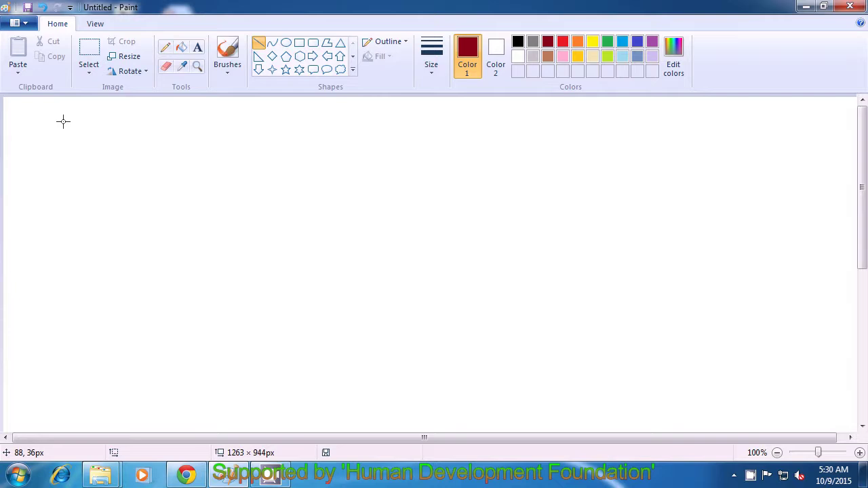
{"action": "left_click_drag", "start_coordinate": [63, 121], "coordinate": [63, 194]}
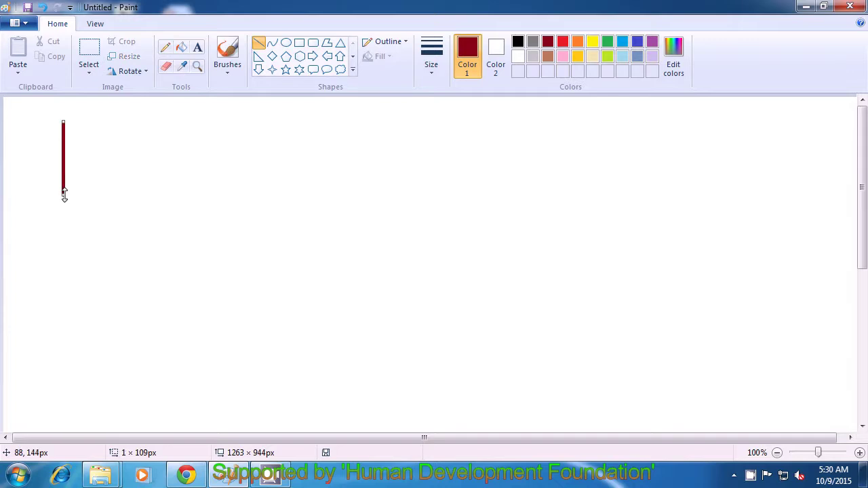
{"action": "left_click", "coordinate": [76, 192]}
{"action": "left_click_drag", "start_coordinate": [63, 195], "coordinate": [113, 195]}
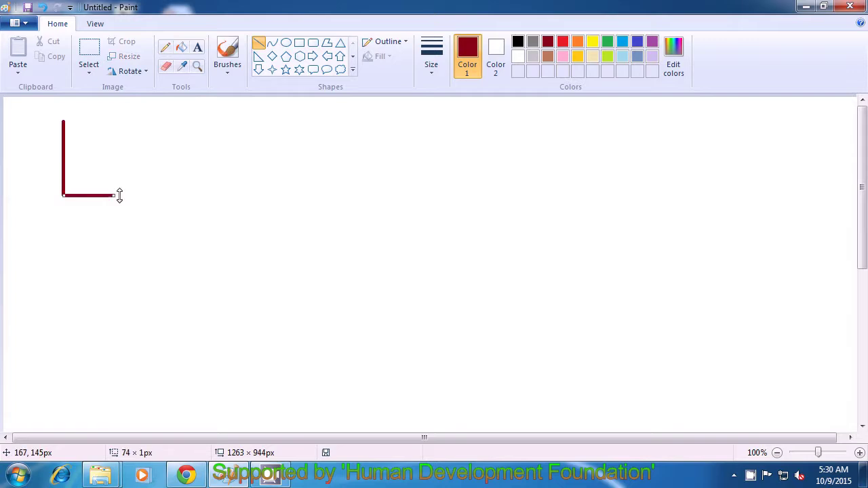
{"action": "left_click", "coordinate": [133, 196]}
- Draw an orange letter F from three straight lines beside the L, at about the same height
{"action": "left_click", "coordinate": [577, 42]}
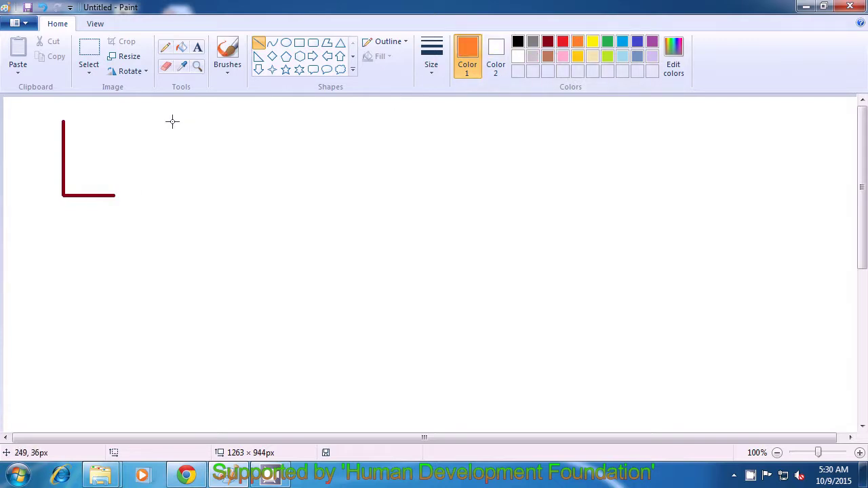
{"action": "left_click_drag", "start_coordinate": [173, 118], "coordinate": [172, 196]}
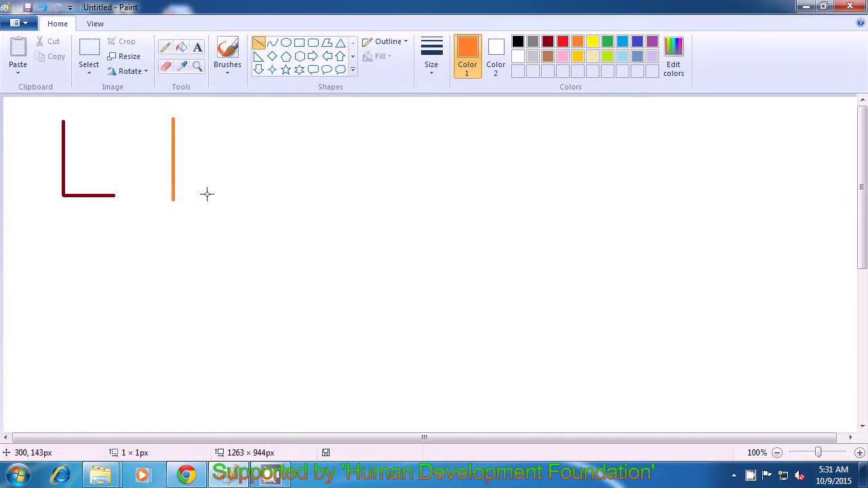
{"action": "left_click_drag", "start_coordinate": [172, 120], "coordinate": [206, 120]}
{"action": "left_click", "coordinate": [260, 129]}
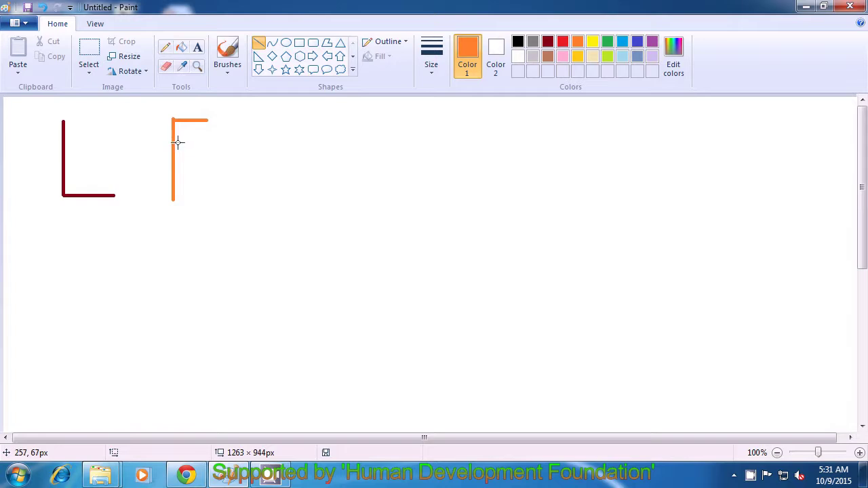
{"action": "left_click_drag", "start_coordinate": [174, 142], "coordinate": [207, 142]}
{"action": "left_click", "coordinate": [243, 143]}
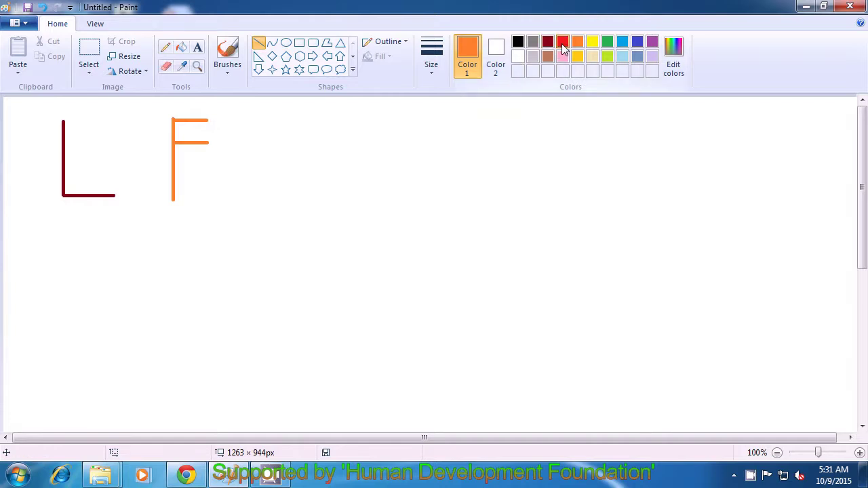
- Draw a red letter Y to the right of the F, using two diagonals that meet above a vertical stem
{"action": "left_click", "coordinate": [563, 43]}
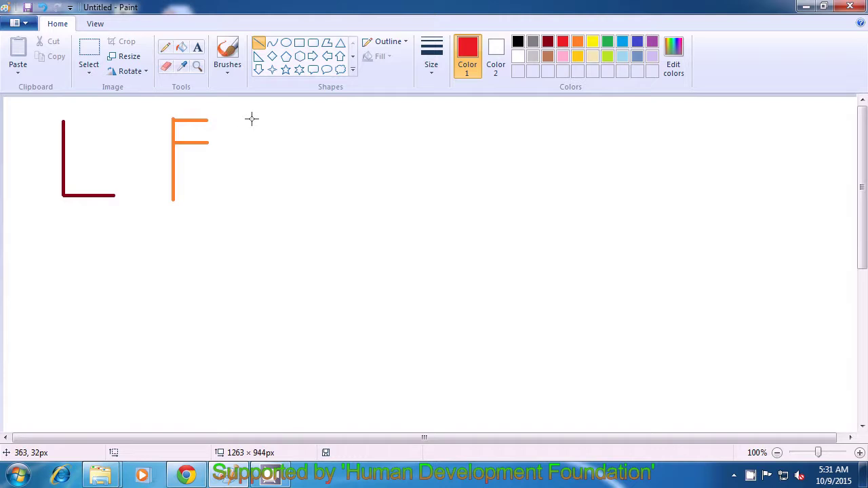
{"action": "left_click_drag", "start_coordinate": [251, 118], "coordinate": [273, 162]}
{"action": "mouse_move", "coordinate": [301, 117]}
{"action": "left_mouse_down"}
{"action": "mouse_move", "coordinate": [271, 164]}
{"action": "mouse_move", "coordinate": [272, 207]}
{"action": "left_mouse_up"}
{"action": "left_click", "coordinate": [326, 154]}
{"action": "left_click", "coordinate": [322, 200]}
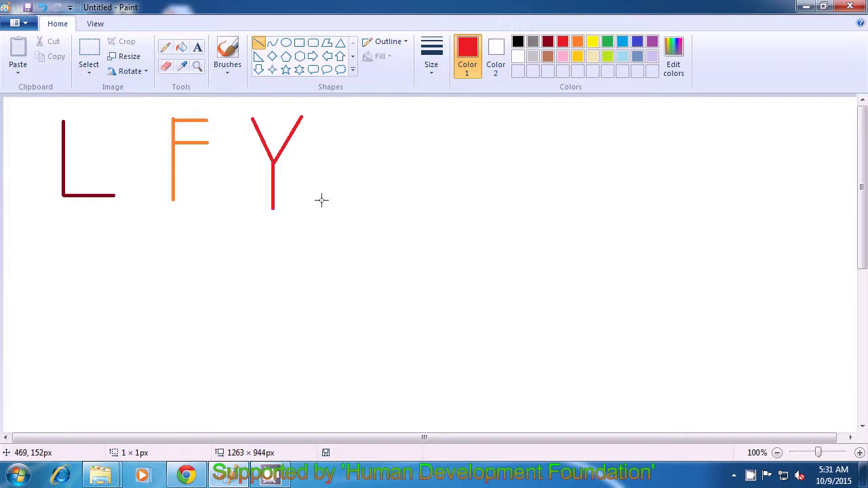
- Draw a turquoise letter E to the right of the Y, using one vertical and three horizontal lines
{"action": "left_click", "coordinate": [623, 44]}
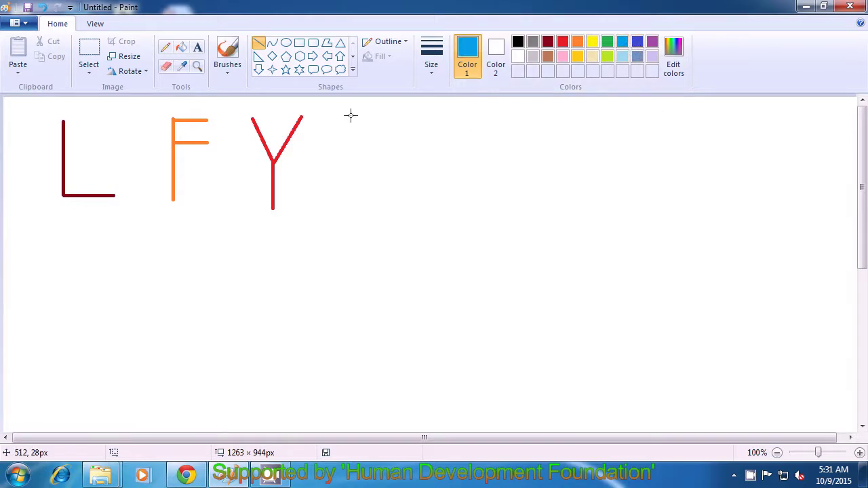
{"action": "left_click_drag", "start_coordinate": [351, 115], "coordinate": [350, 198]}
{"action": "left_click", "coordinate": [394, 188]}
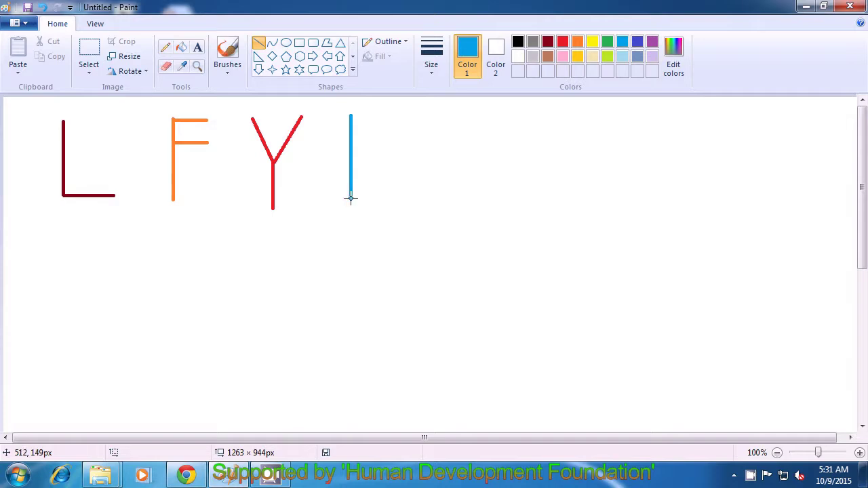
{"action": "left_click_drag", "start_coordinate": [350, 198], "coordinate": [402, 198]}
{"action": "left_click", "coordinate": [435, 198]}
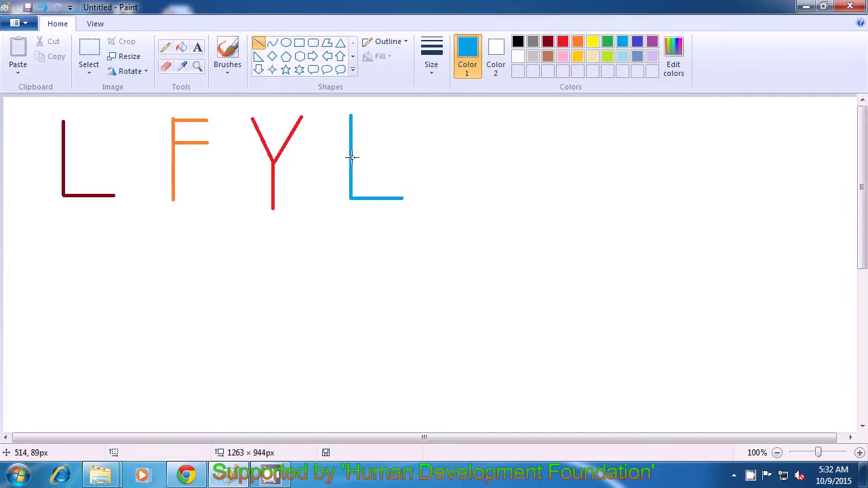
{"action": "left_click_drag", "start_coordinate": [351, 157], "coordinate": [395, 157]}
{"action": "left_click", "coordinate": [440, 157]}
{"action": "mouse_move", "coordinate": [352, 116]}
{"action": "left_mouse_down"}
{"action": "mouse_move", "coordinate": [399, 120]}
{"action": "mouse_move", "coordinate": [391, 116]}
{"action": "left_mouse_up"}
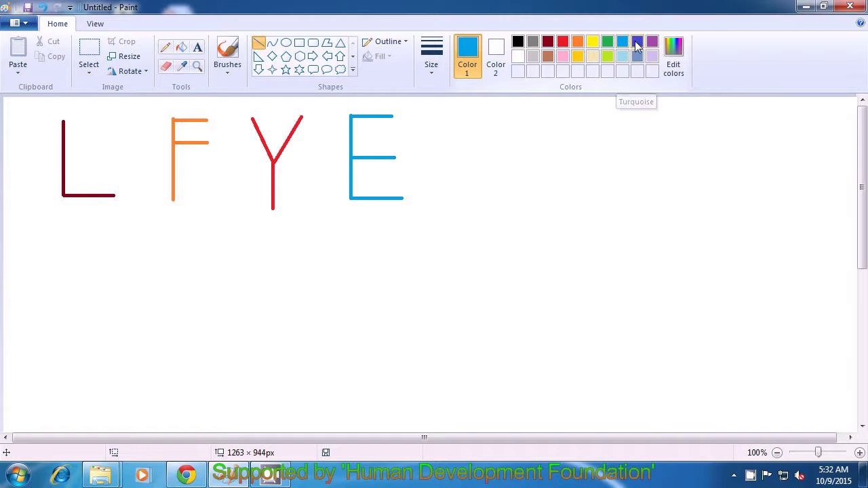
- Draw an indigo letter H to the right of the E, with two vertical lines joined by a crossbar
{"action": "left_click", "coordinate": [637, 43]}
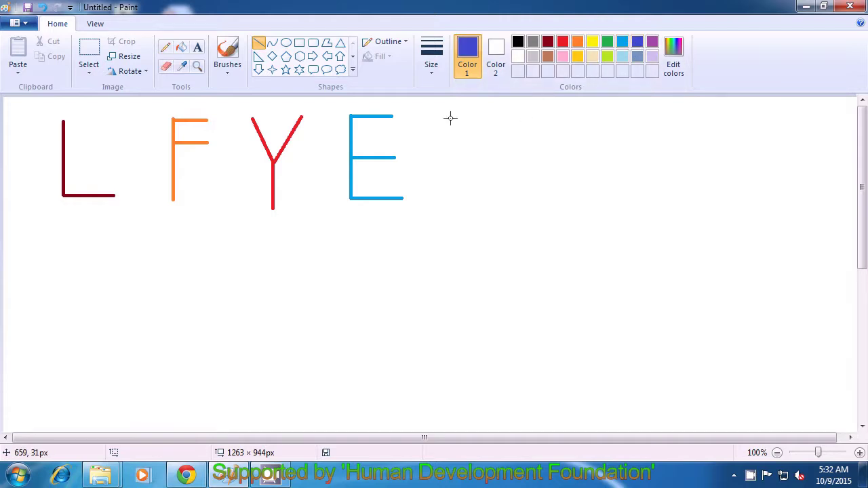
{"action": "left_click_drag", "start_coordinate": [453, 110], "coordinate": [454, 200]}
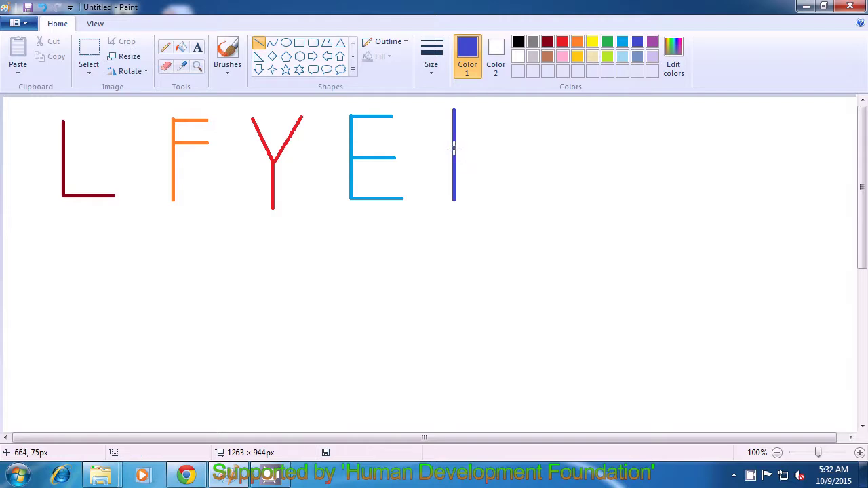
{"action": "left_click_drag", "start_coordinate": [454, 148], "coordinate": [495, 147]}
{"action": "left_click", "coordinate": [495, 173]}
{"action": "left_click_drag", "start_coordinate": [497, 110], "coordinate": [498, 205]}
{"action": "left_click", "coordinate": [546, 207]}
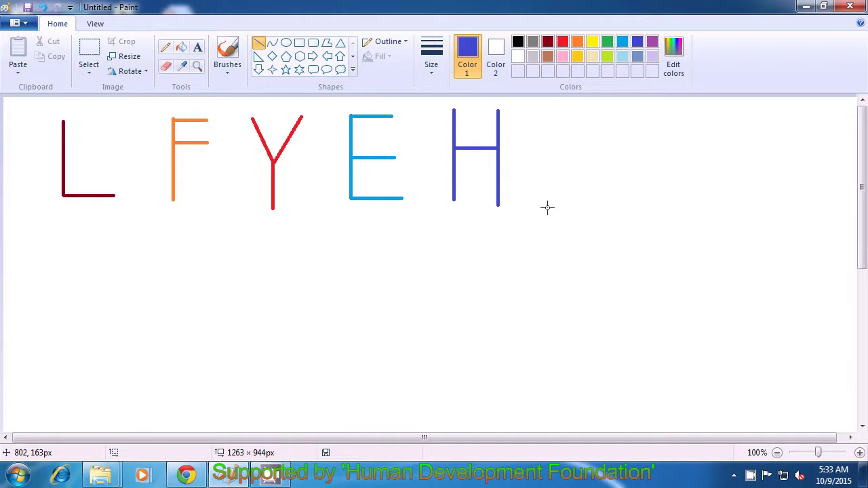
- Draw a lavender letter I with top and bottom bars about 100 px wide to the right of the H
{"action": "left_click", "coordinate": [652, 57]}
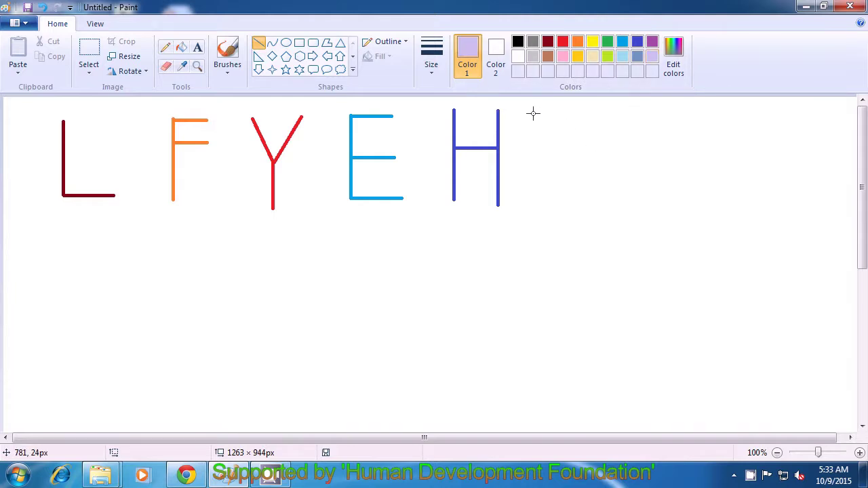
{"action": "left_click_drag", "start_coordinate": [533, 114], "coordinate": [602, 113]}
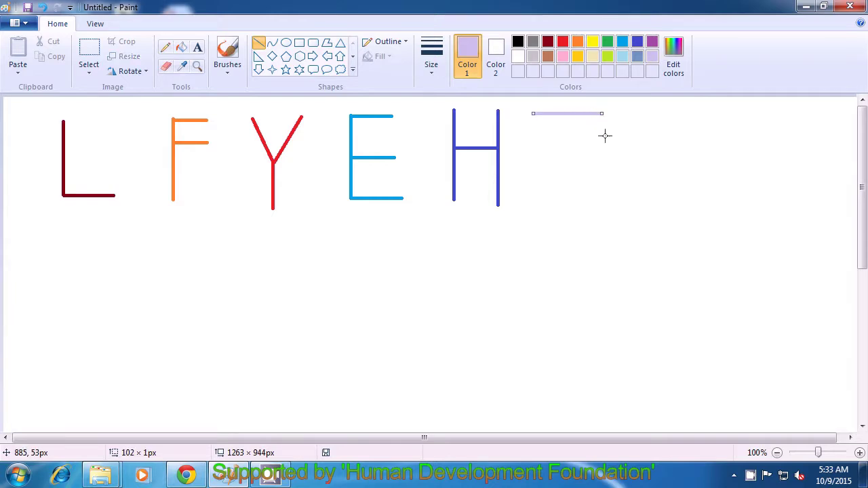
{"action": "left_click", "coordinate": [614, 141]}
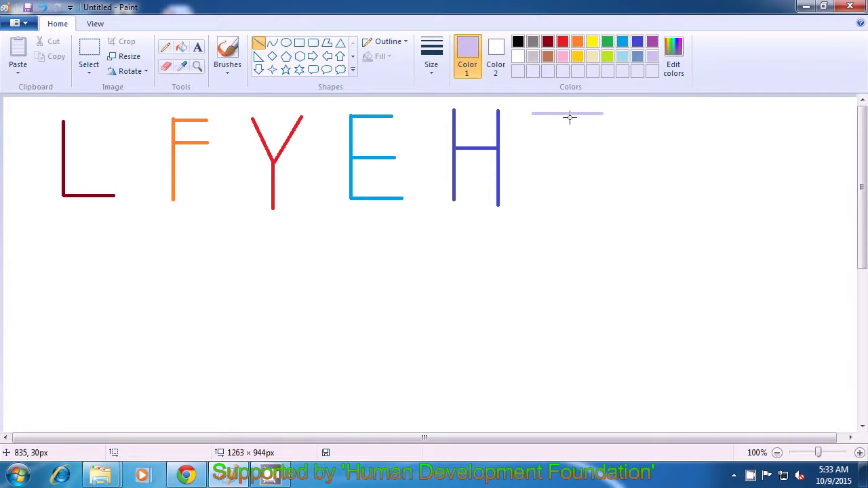
{"action": "left_click_drag", "start_coordinate": [566, 115], "coordinate": [565, 183]}
{"action": "left_click", "coordinate": [599, 184]}
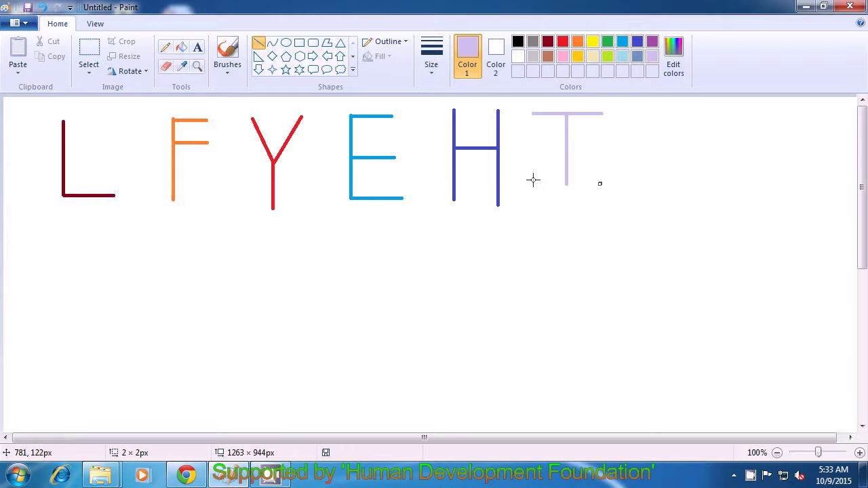
{"action": "key", "text": "ctrl+z"}
{"action": "left_click_drag", "start_coordinate": [535, 184], "coordinate": [601, 184]}
{"action": "left_click", "coordinate": [660, 192]}
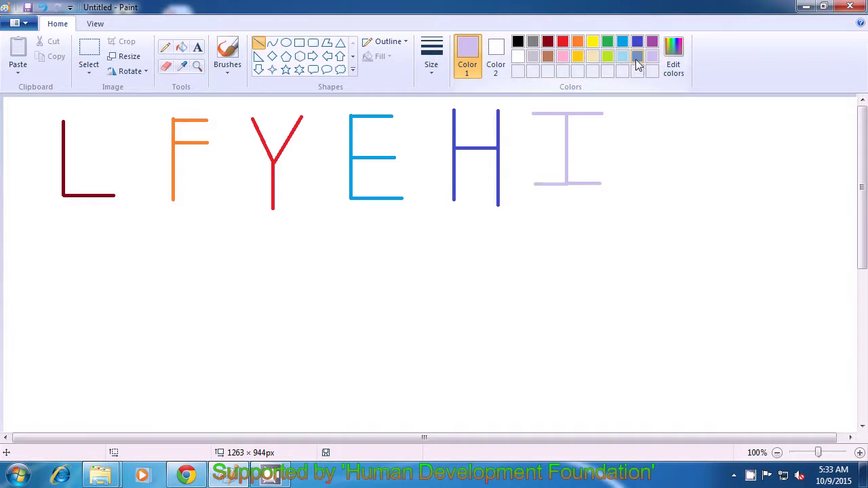
- Draw a blue-gray letter X to the right of the I from crossing diagonals of about 80 × 116 px and 127 × 123 px
{"action": "left_click", "coordinate": [636, 59]}
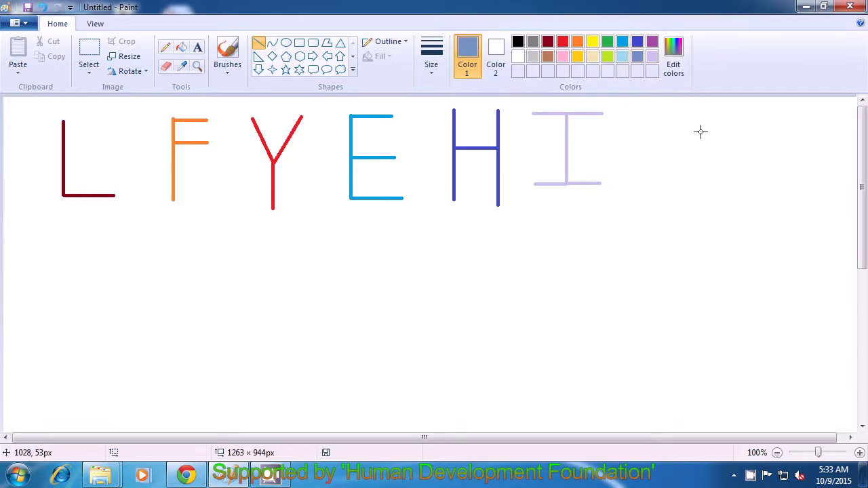
{"action": "left_click_drag", "start_coordinate": [704, 115], "coordinate": [649, 193]}
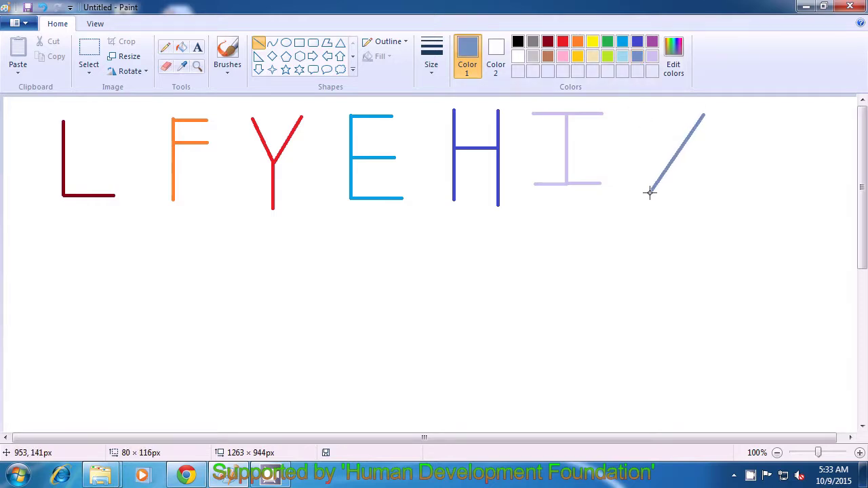
{"action": "left_click", "coordinate": [723, 190]}
{"action": "mouse_move", "coordinate": [639, 112]}
{"action": "left_mouse_down"}
{"action": "mouse_move", "coordinate": [722, 182]}
{"action": "mouse_move", "coordinate": [726, 196]}
{"action": "left_mouse_up"}
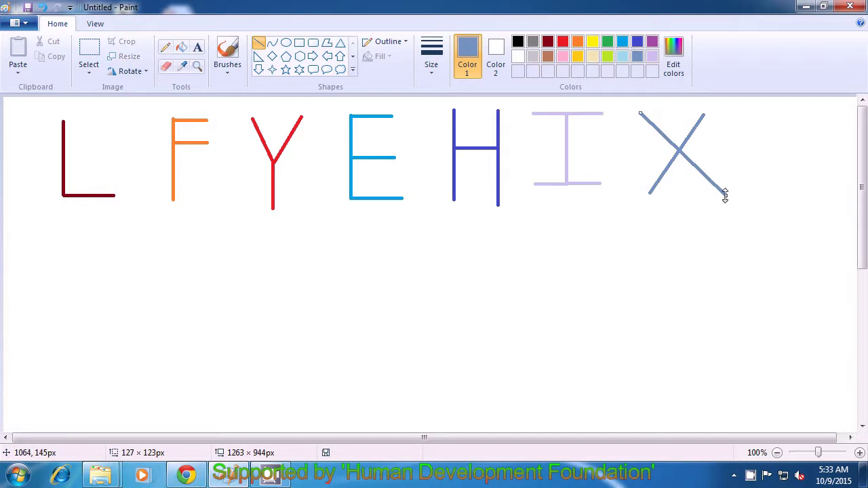
{"action": "left_click", "coordinate": [692, 221]}
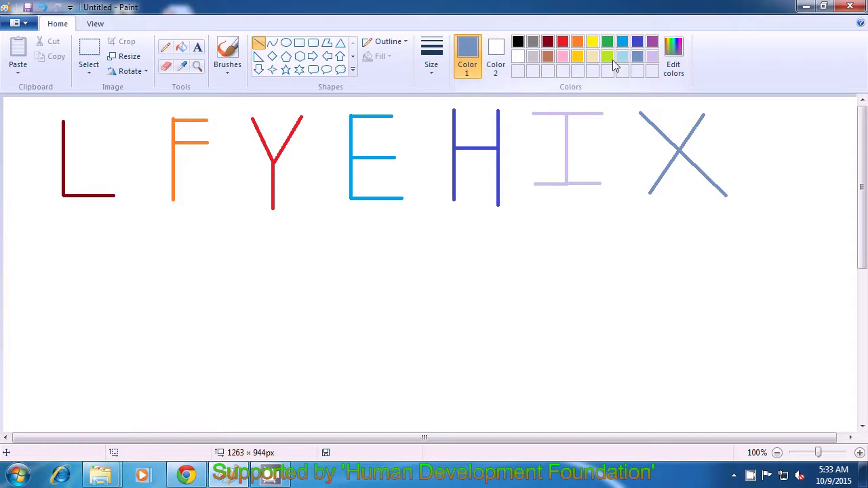
- Draw a lime green letter W about 100 px tall below the L, with a shorter middle peak
{"action": "left_click", "coordinate": [608, 57]}
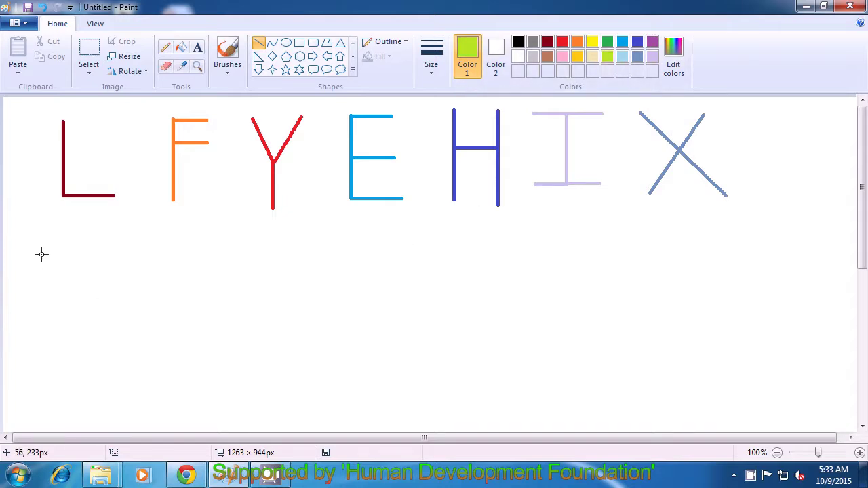
{"action": "left_click_drag", "start_coordinate": [41, 252], "coordinate": [55, 314]}
{"action": "left_click", "coordinate": [74, 311]}
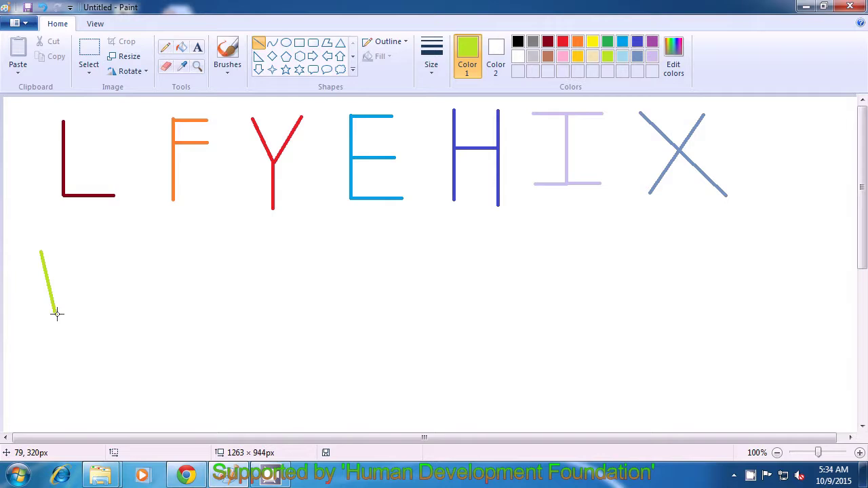
{"action": "left_click_drag", "start_coordinate": [56, 313], "coordinate": [89, 313]}
{"action": "left_click", "coordinate": [96, 313]}
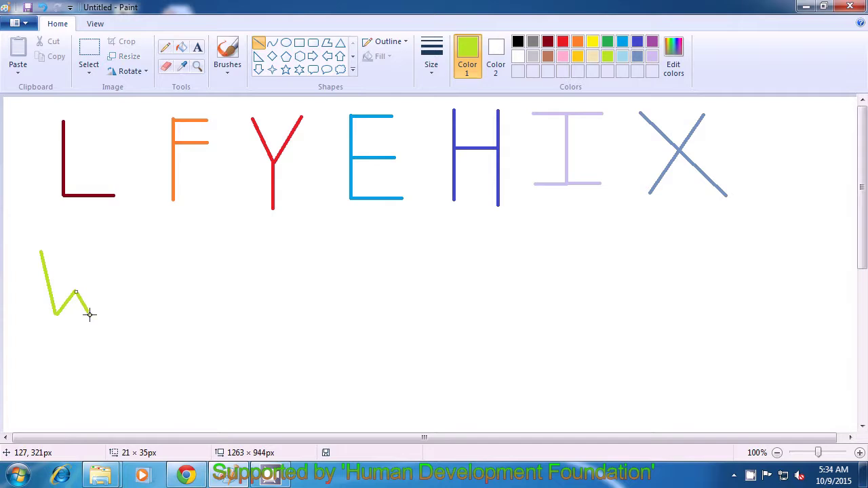
{"action": "left_click", "coordinate": [126, 323]}
{"action": "left_click_drag", "start_coordinate": [90, 314], "coordinate": [101, 247]}
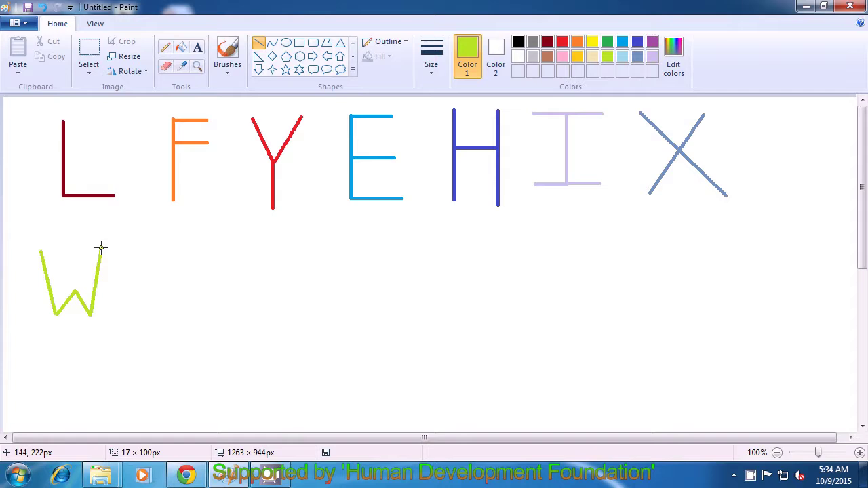
{"action": "left_click", "coordinate": [147, 273]}
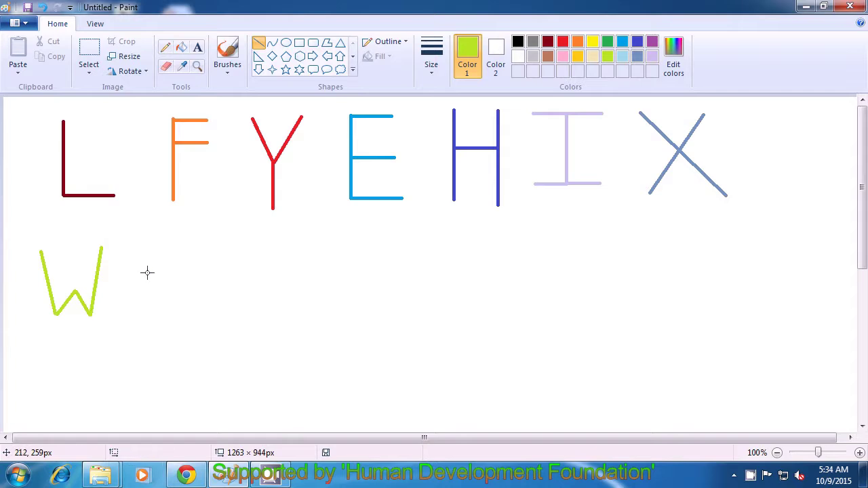
- Draw a pink letter A to the right of the W, using two slanted sides and a horizontal crossbar
{"action": "left_click", "coordinate": [564, 57]}
{"action": "left_click_drag", "start_coordinate": [180, 241], "coordinate": [155, 309]}
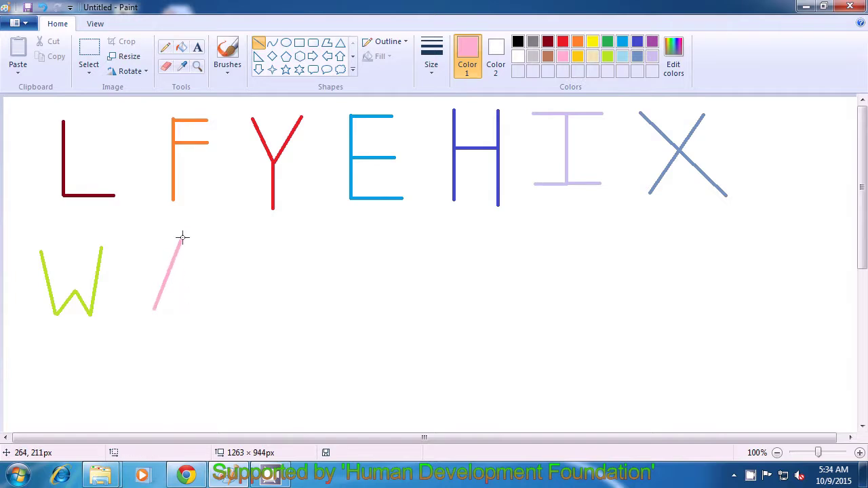
{"action": "left_click_drag", "start_coordinate": [180, 242], "coordinate": [206, 302]}
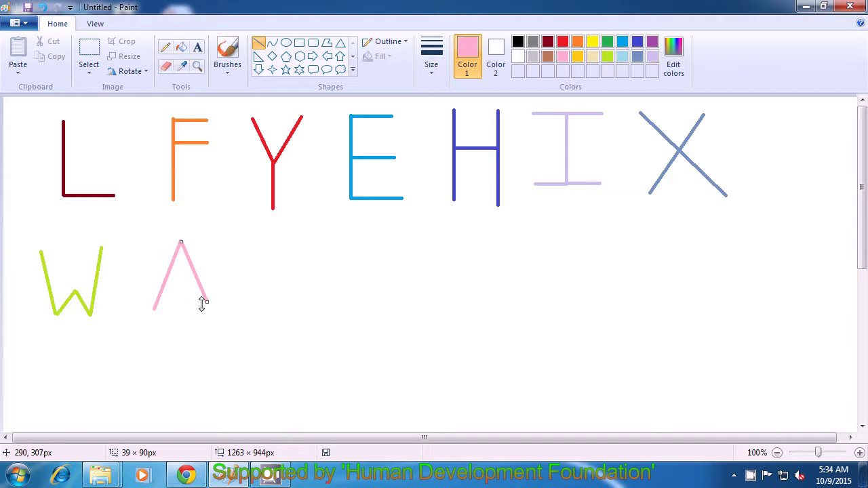
{"action": "left_click_drag", "start_coordinate": [207, 301], "coordinate": [208, 306]}
{"action": "left_click", "coordinate": [181, 313]}
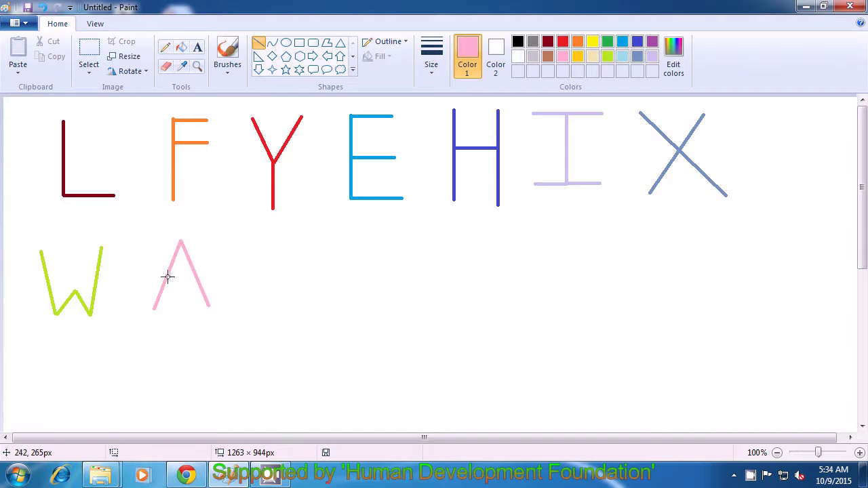
{"action": "left_click_drag", "start_coordinate": [168, 277], "coordinate": [196, 276]}
{"action": "left_click", "coordinate": [289, 290]}
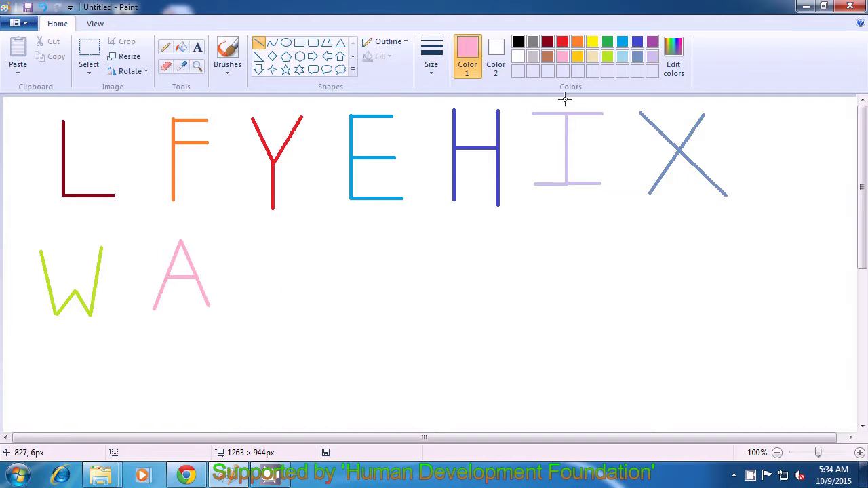
- Draw an orange letter T to the right of the A, using a vertical stem and a slightly tilted top bar
{"action": "left_click", "coordinate": [548, 43]}
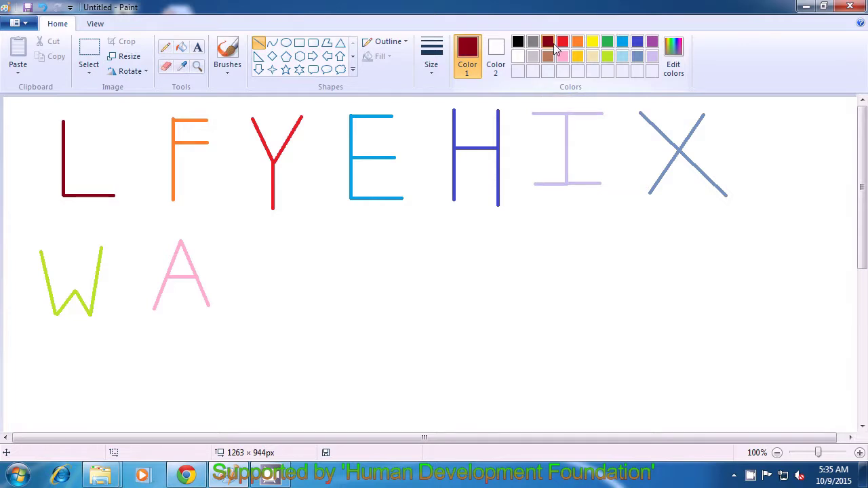
{"action": "left_click", "coordinate": [576, 42]}
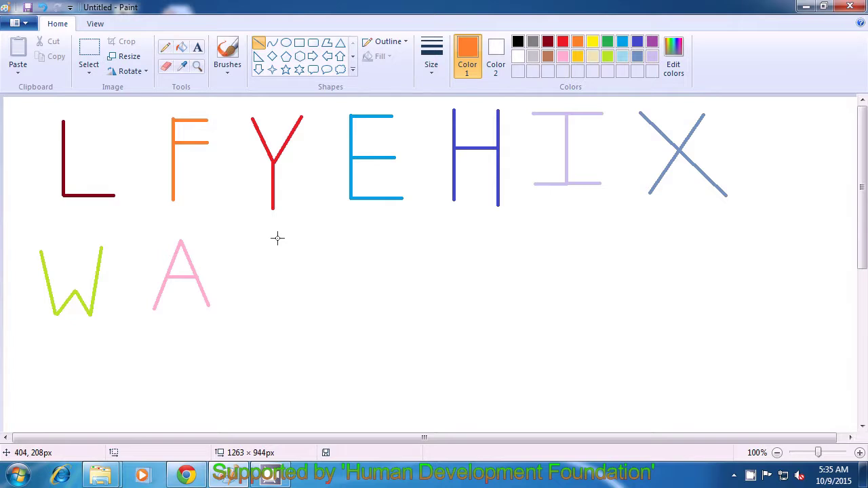
{"action": "left_click_drag", "start_coordinate": [277, 237], "coordinate": [278, 302]}
{"action": "left_click", "coordinate": [333, 301]}
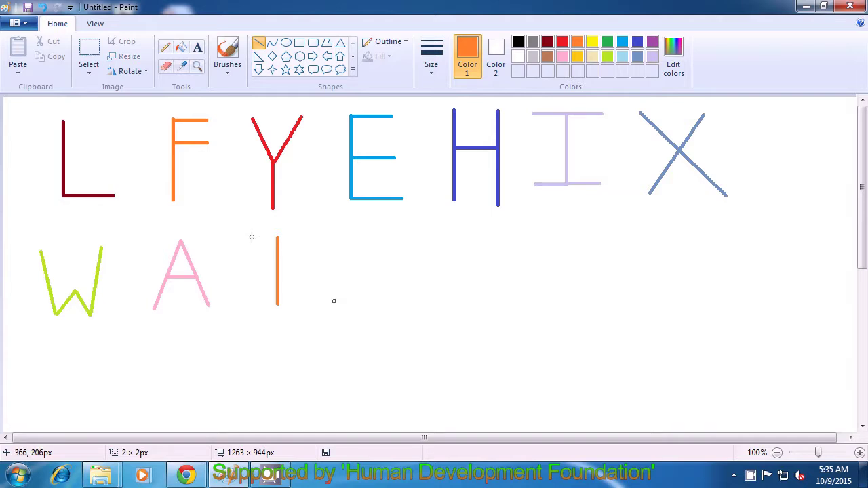
{"action": "key", "text": "ctrl+z"}
{"action": "left_click_drag", "start_coordinate": [246, 240], "coordinate": [306, 235]}
{"action": "left_click", "coordinate": [346, 274]}
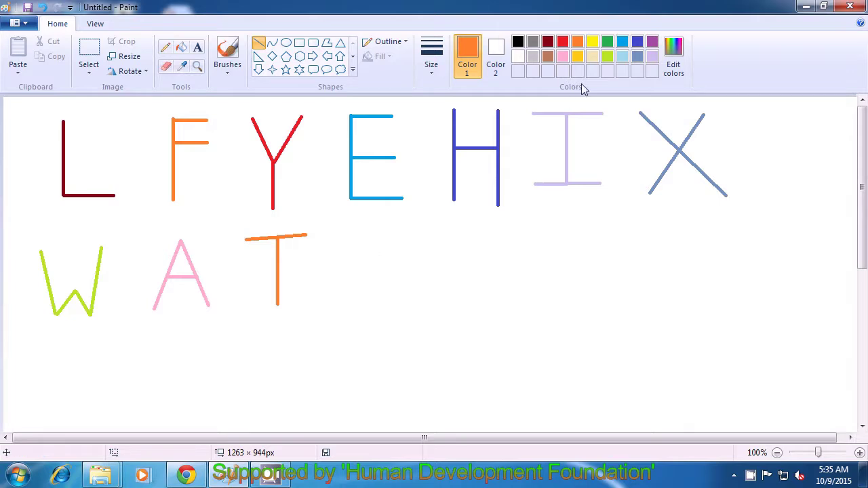
- Draw a gold letter N to the right of the T, with a left stem about 128 px tall and a diagonal of about 65 × 119 px
{"action": "left_click", "coordinate": [577, 59]}
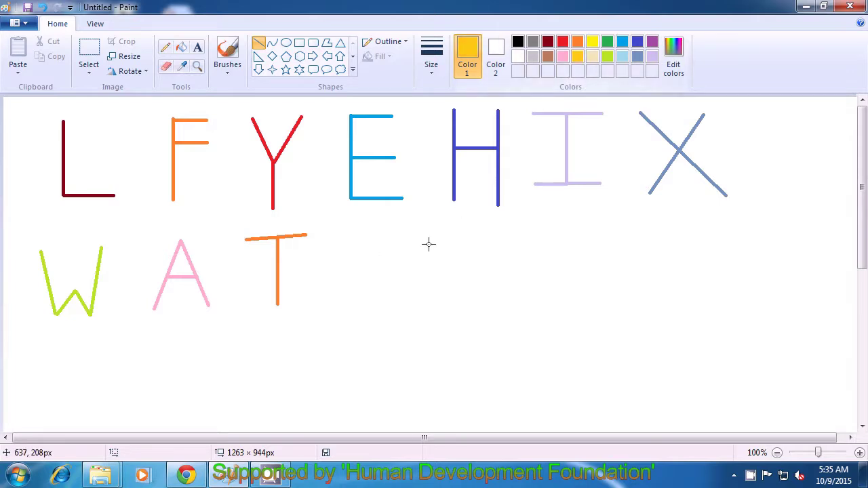
{"action": "left_click_drag", "start_coordinate": [358, 236], "coordinate": [358, 323]}
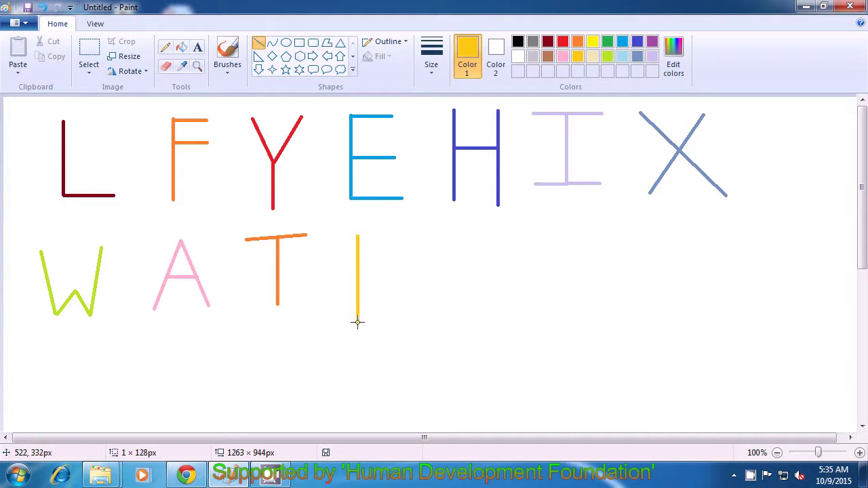
{"action": "left_click", "coordinate": [393, 305]}
{"action": "left_click_drag", "start_coordinate": [357, 236], "coordinate": [401, 316]}
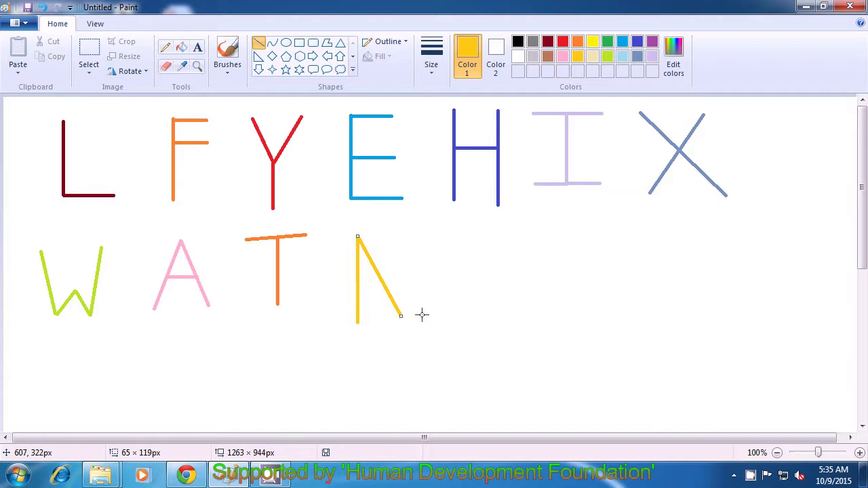
{"action": "left_click", "coordinate": [436, 311]}
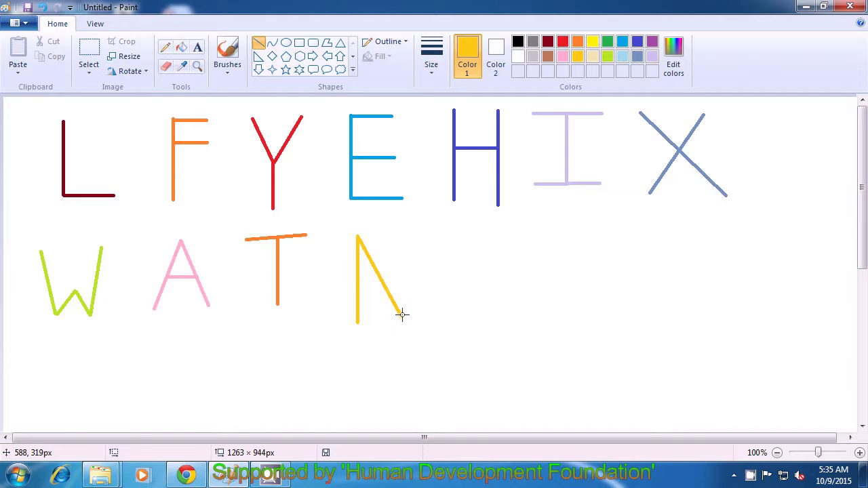
{"action": "left_click_drag", "start_coordinate": [402, 315], "coordinate": [401, 236]}
{"action": "left_click", "coordinate": [506, 265]}
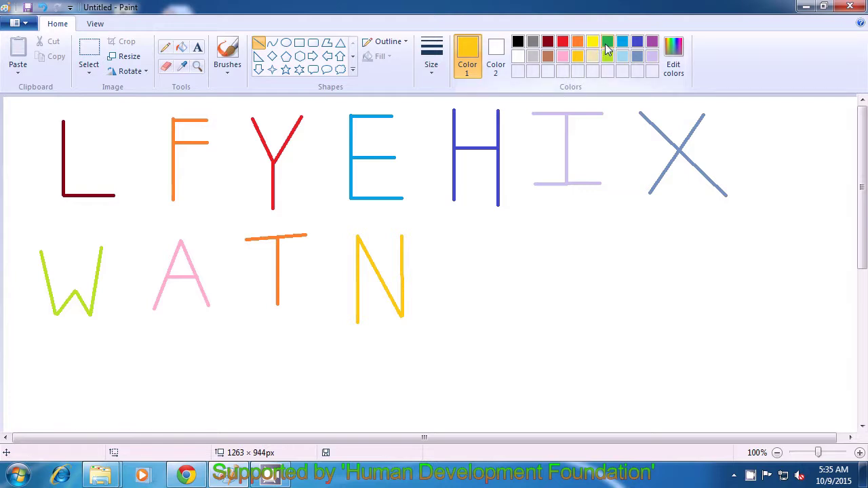
- Draw a green letter V to the right of the N from slanted lines of about 42 × 109 px and 35 × 116 px
{"action": "left_click", "coordinate": [606, 44]}
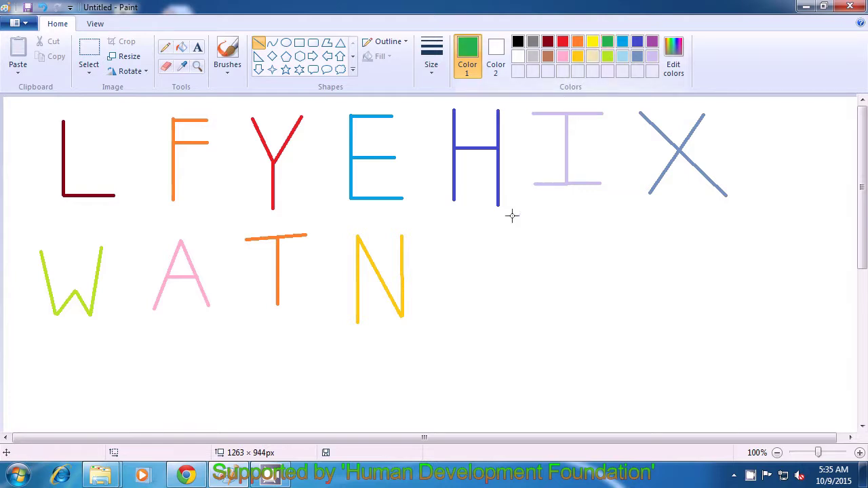
{"action": "left_click_drag", "start_coordinate": [451, 238], "coordinate": [478, 311]}
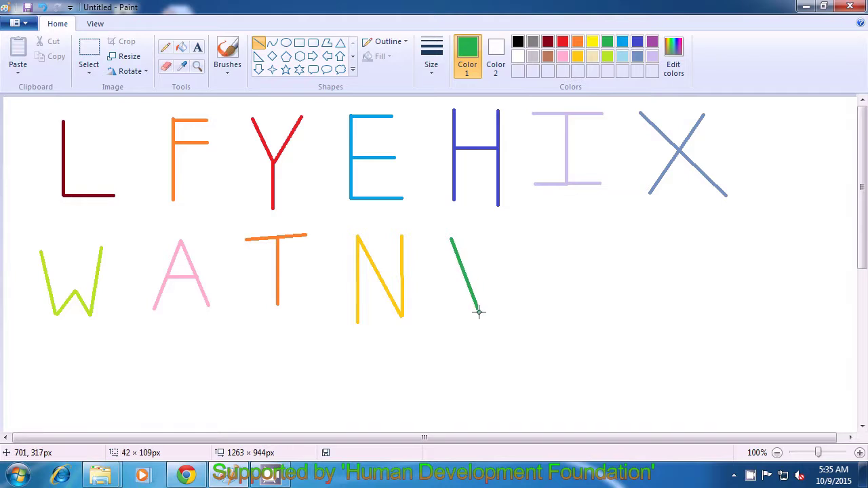
{"action": "left_click", "coordinate": [508, 309]}
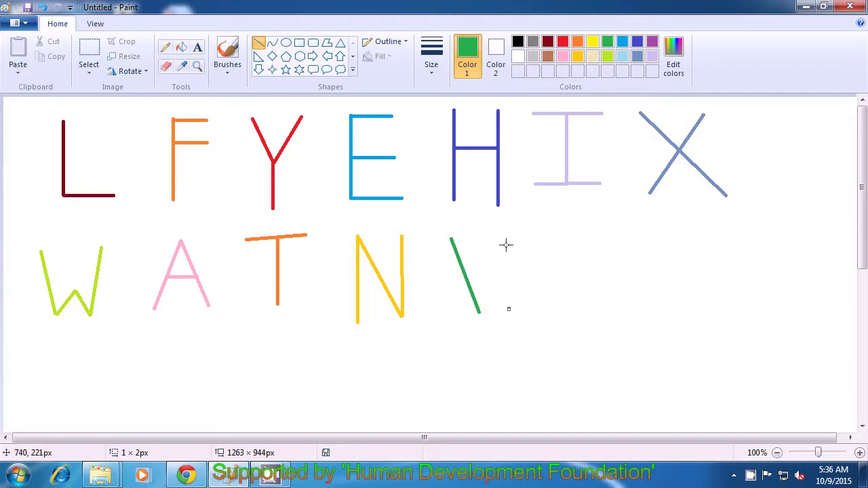
{"action": "key", "text": "ctrl+z"}
{"action": "left_click_drag", "start_coordinate": [503, 236], "coordinate": [480, 312]}
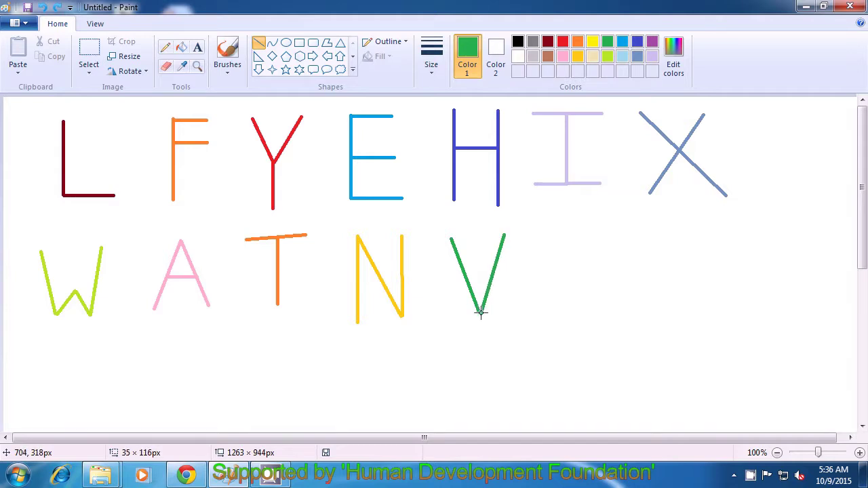
{"action": "left_click", "coordinate": [526, 311]}
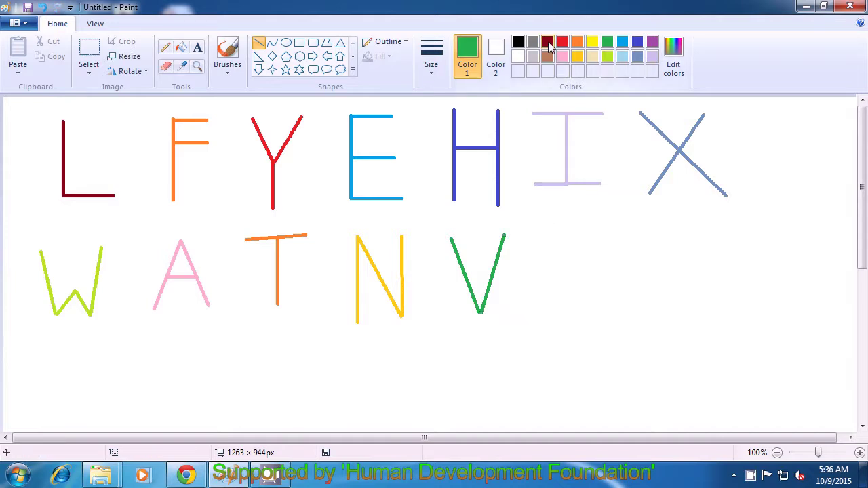
- Draw a dark red letter Z to the right of the V, with a top bar about 108 px wide, a diagonal and a bottom bar
{"action": "left_click", "coordinate": [548, 42]}
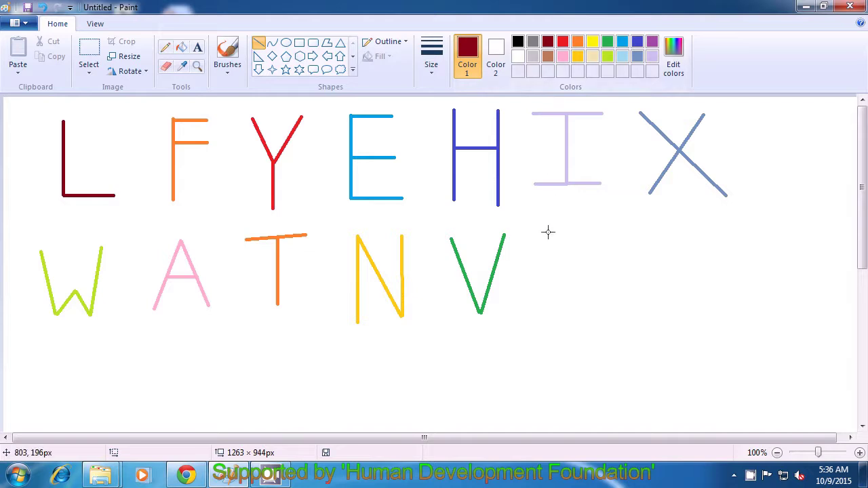
{"action": "left_click_drag", "start_coordinate": [537, 243], "coordinate": [612, 242]}
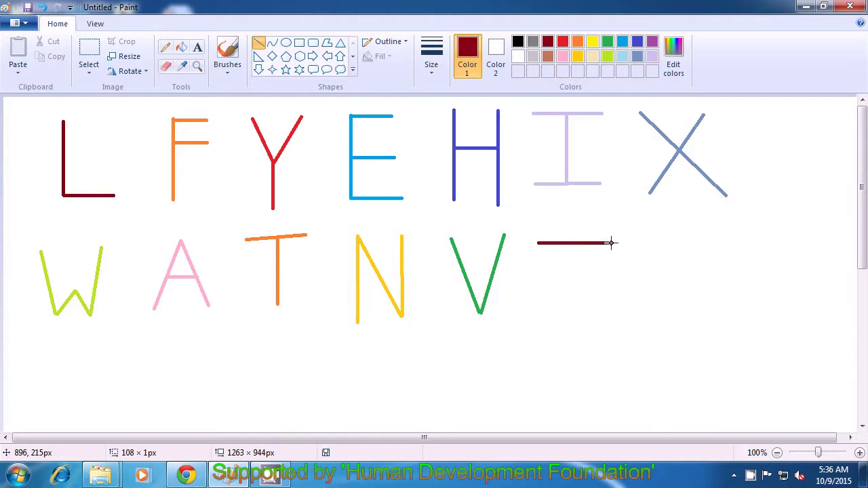
{"action": "left_click", "coordinate": [642, 244]}
{"action": "left_click_drag", "start_coordinate": [613, 243], "coordinate": [544, 301]}
{"action": "left_click", "coordinate": [610, 300]}
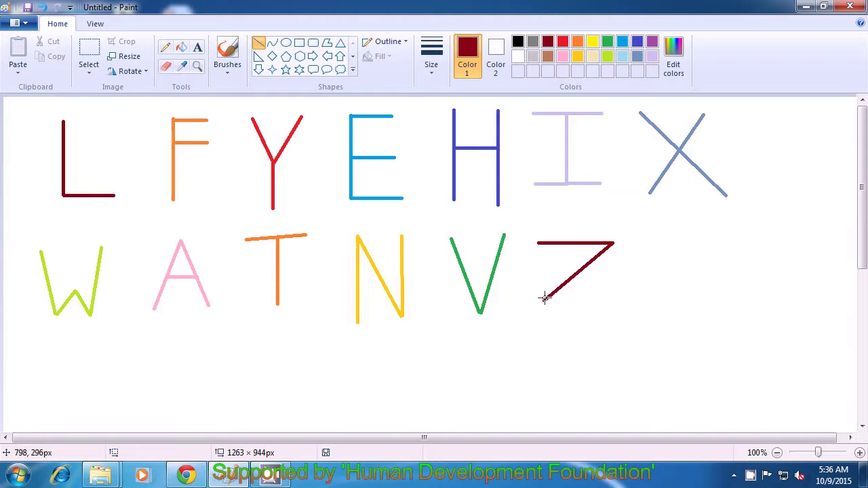
{"action": "left_click_drag", "start_coordinate": [543, 302], "coordinate": [623, 302]}
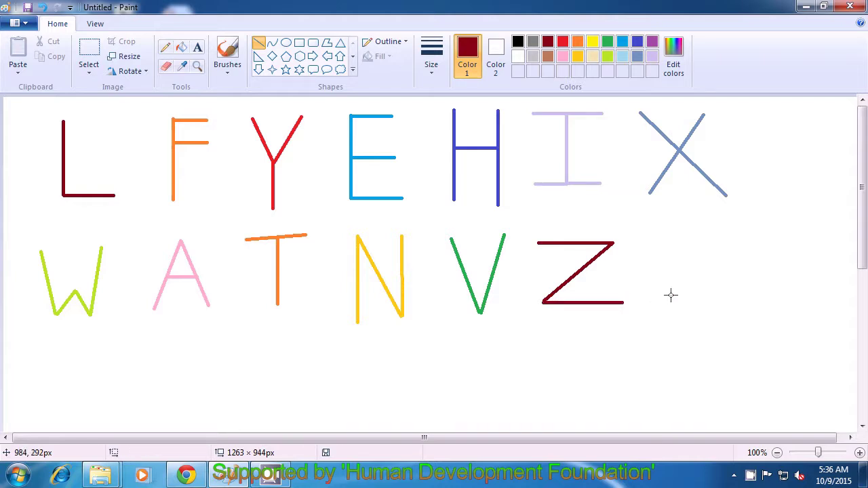
- Draw an indigo letter K to the right of the Z, using a vertical stem, an upper arm and a lower leg of about 103 × 60 px
{"action": "left_click", "coordinate": [637, 43]}
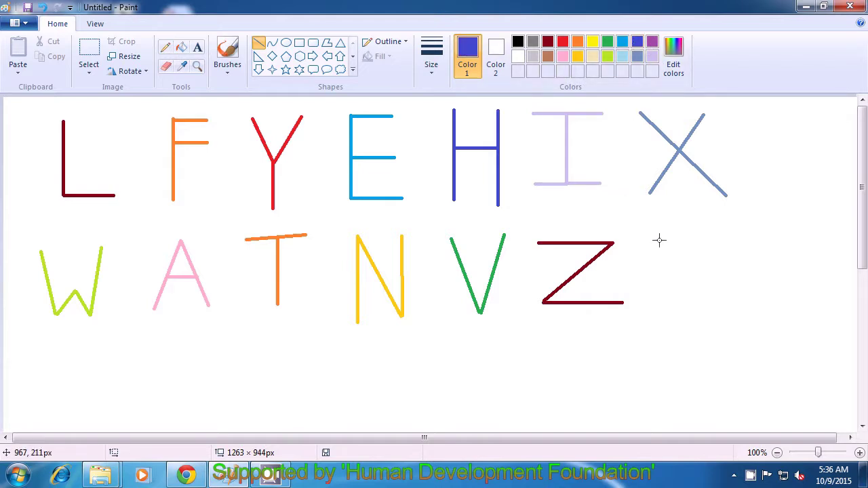
{"action": "left_click_drag", "start_coordinate": [667, 232], "coordinate": [667, 335]}
{"action": "left_click", "coordinate": [713, 305]}
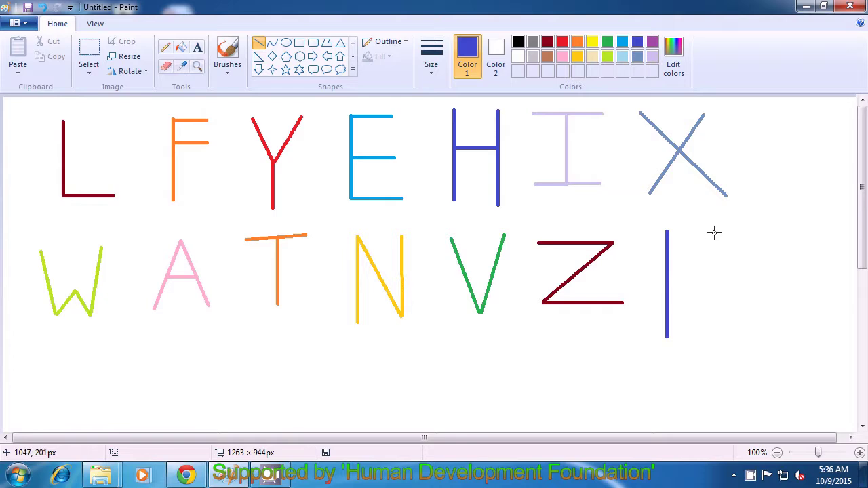
{"action": "left_click_drag", "start_coordinate": [716, 229], "coordinate": [671, 290]}
{"action": "left_click", "coordinate": [758, 326]}
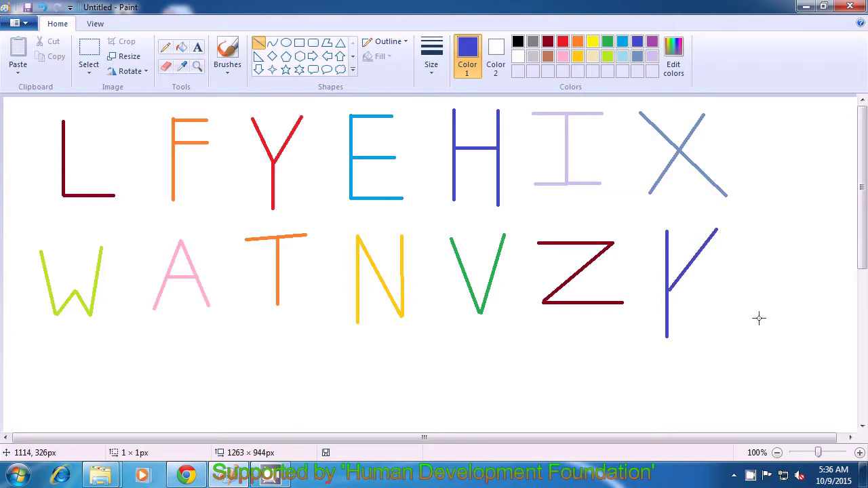
{"action": "left_click_drag", "start_coordinate": [668, 291], "coordinate": [738, 332]}
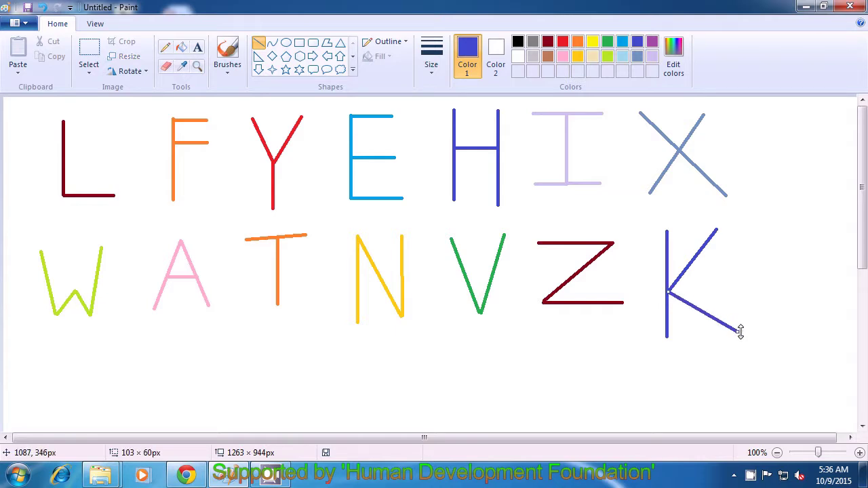
{"action": "left_click", "coordinate": [777, 327]}
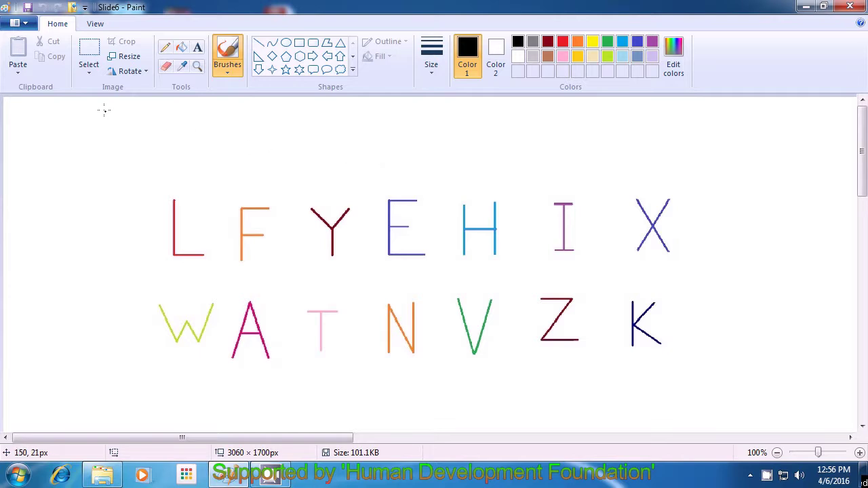
- Select the entire Slide6 picture and delete all the letters from the canvas
{"action": "left_click", "coordinate": [87, 76]}
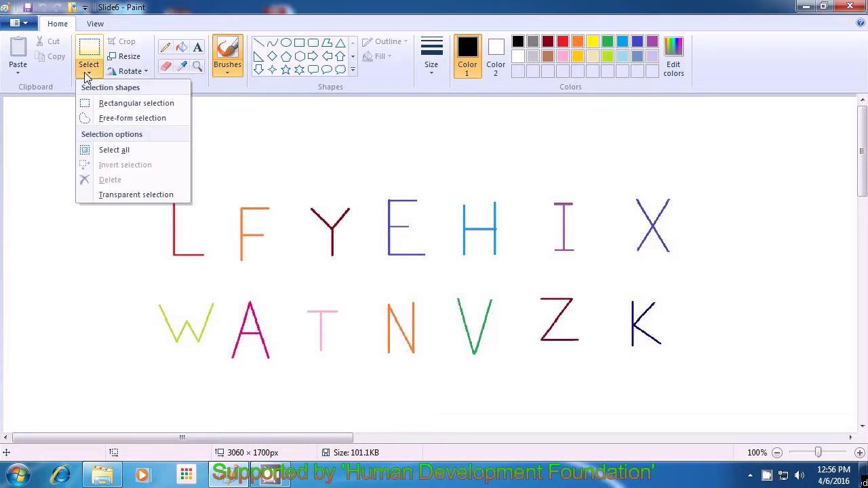
{"action": "left_click", "coordinate": [100, 149]}
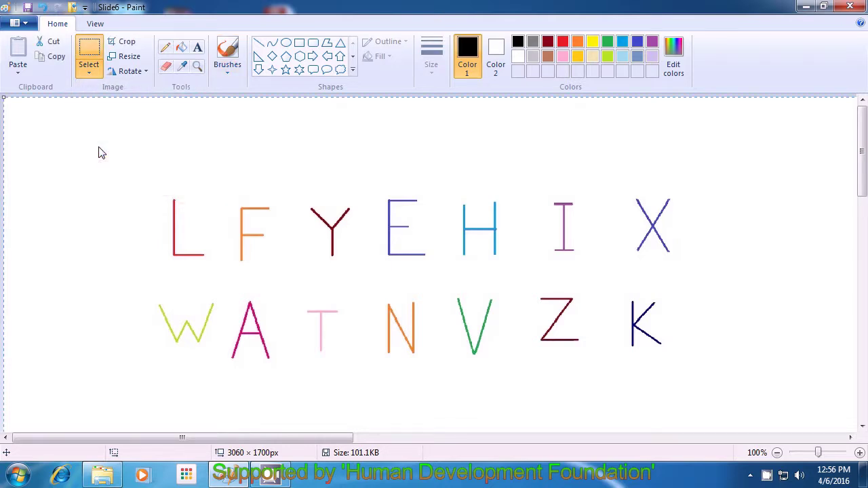
{"action": "key", "text": "Delete"}
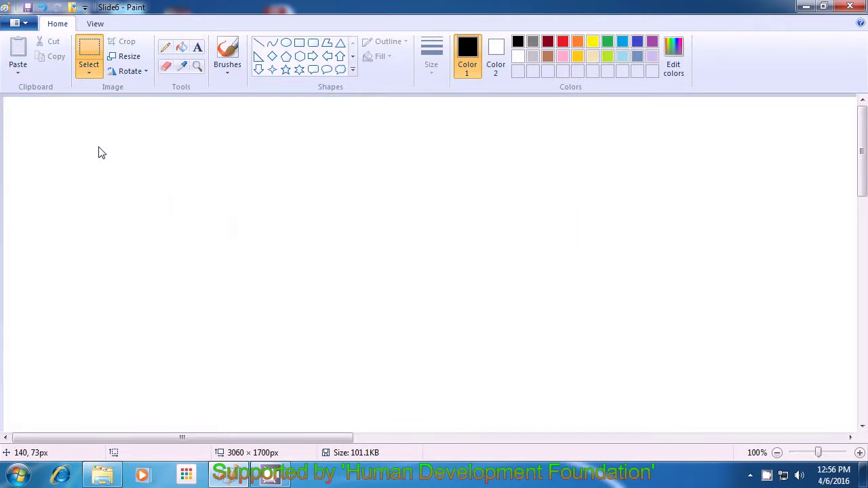
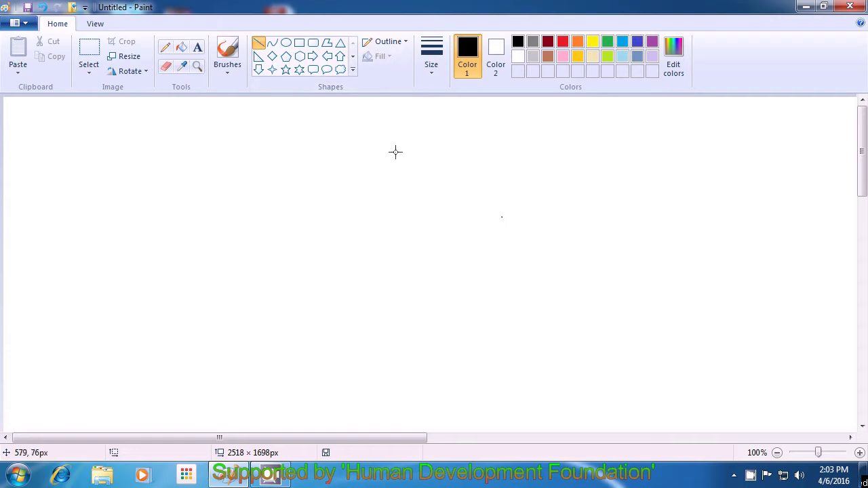
- Draw a black triangular house roof in the upper part of the canvas from two slanted lines and a base line
{"action": "left_click_drag", "start_coordinate": [366, 143], "coordinate": [278, 217]}
{"action": "left_click", "coordinate": [324, 210]}
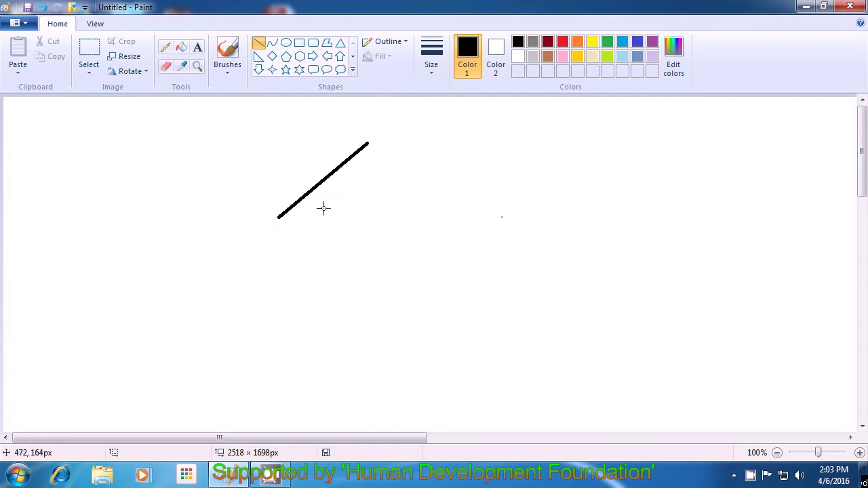
{"action": "left_click_drag", "start_coordinate": [367, 144], "coordinate": [441, 213]}
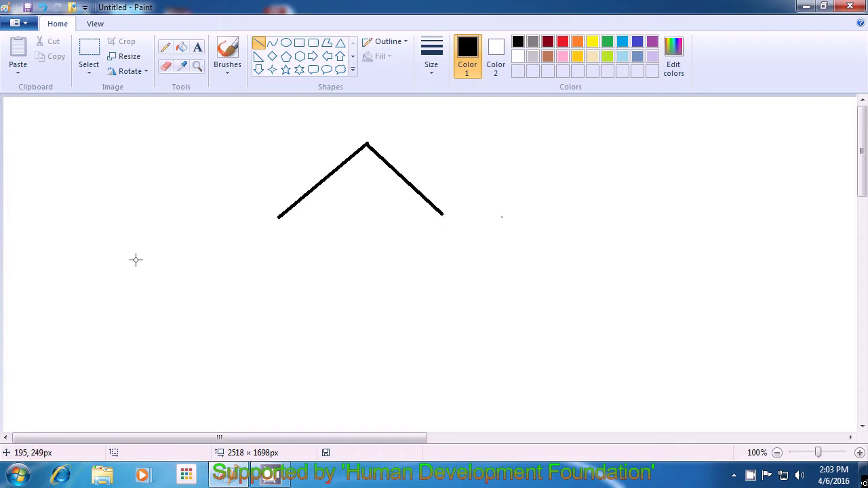
{"action": "left_click_drag", "start_coordinate": [278, 218], "coordinate": [443, 215]}
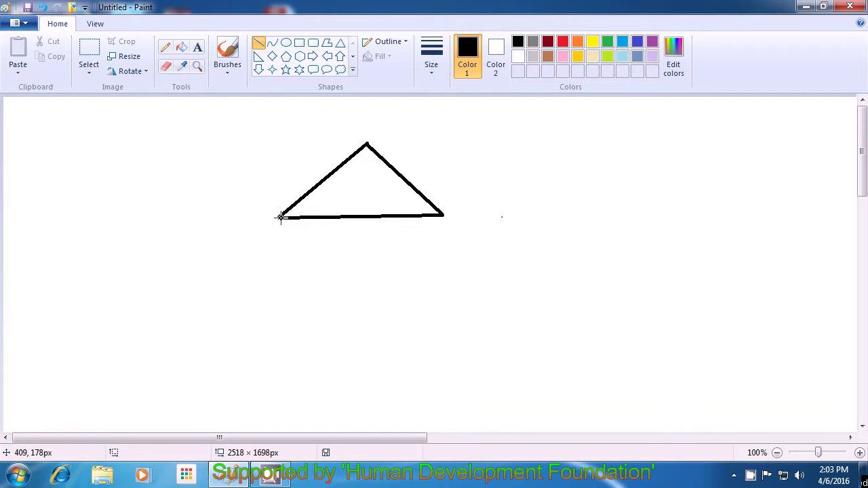
- Draw the black house walls below the roof with sides about 197 and 199 px tall and a floor line about 243 px wide
{"action": "left_click_drag", "start_coordinate": [279, 217], "coordinate": [279, 350]}
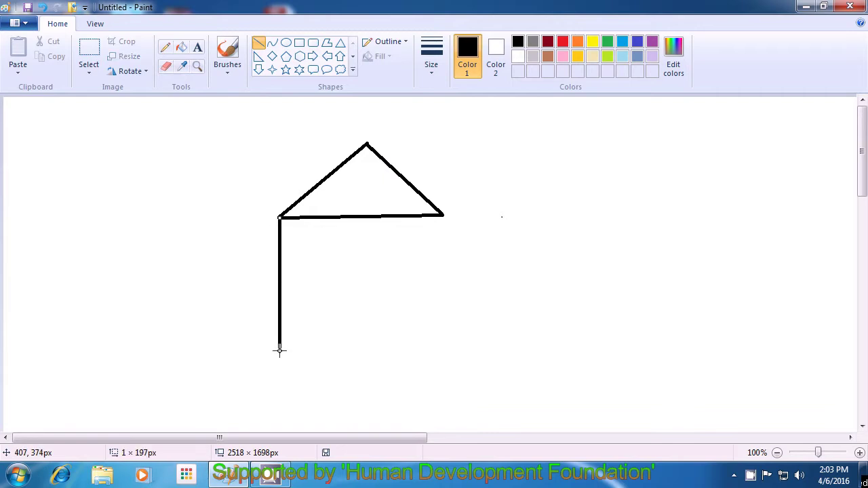
{"action": "left_click", "coordinate": [412, 312]}
{"action": "left_click_drag", "start_coordinate": [279, 350], "coordinate": [444, 351]}
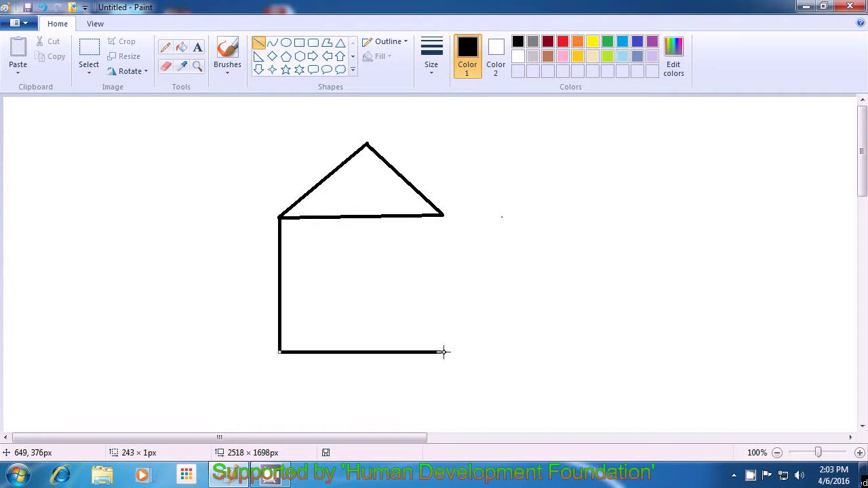
{"action": "left_click", "coordinate": [477, 324]}
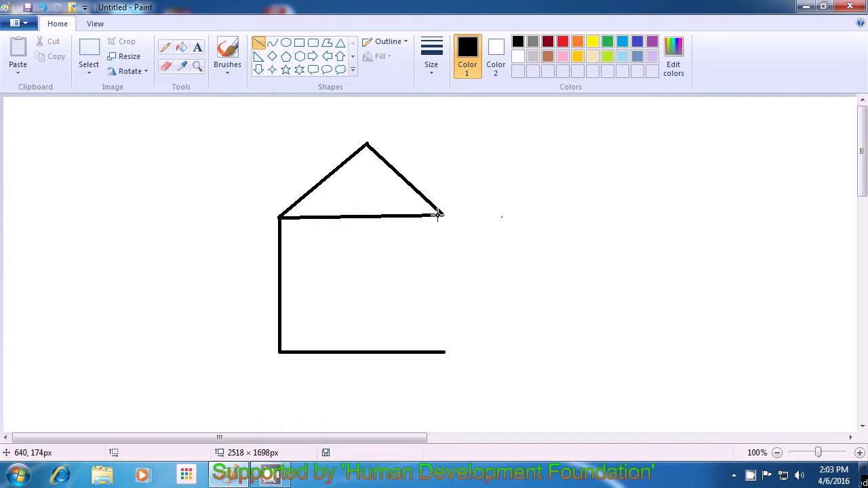
{"action": "left_click_drag", "start_coordinate": [442, 216], "coordinate": [444, 350]}
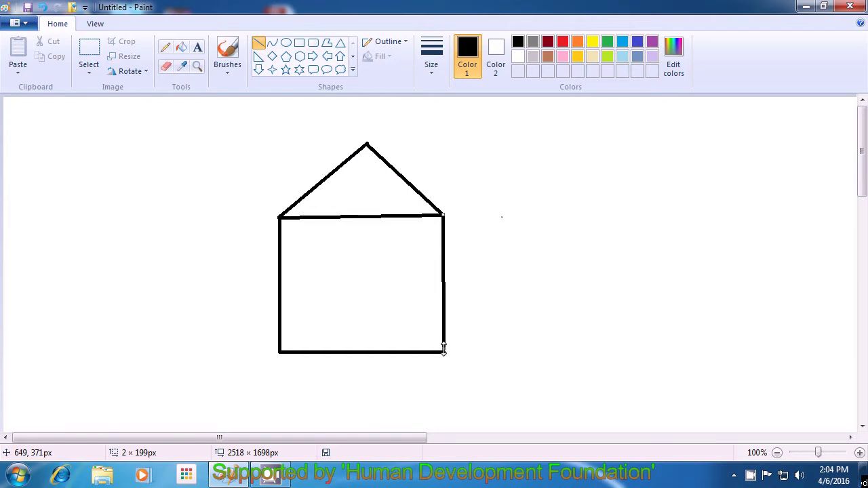
{"action": "left_click", "coordinate": [487, 342]}
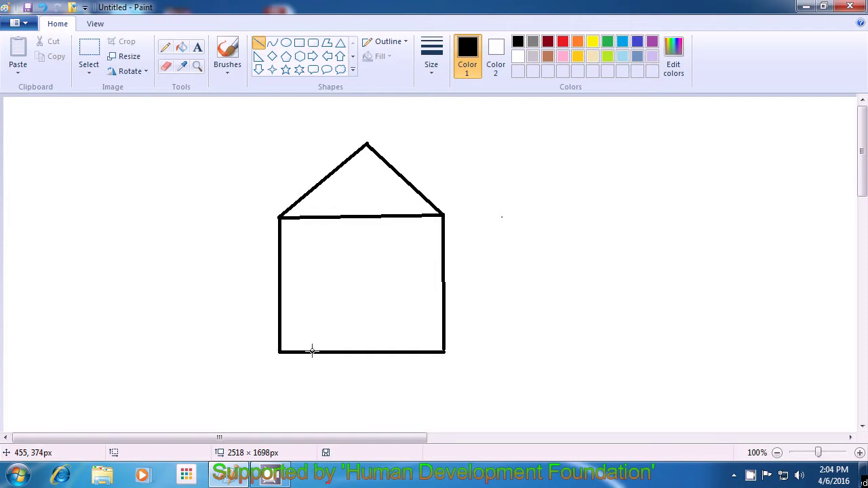
- Draw a black door about 82 px tall on the house's floor line, with a small rectangle inside it, using straight lines
{"action": "mouse_move", "coordinate": [311, 350]}
{"action": "left_mouse_down"}
{"action": "mouse_move", "coordinate": [313, 294]}
{"action": "mouse_move", "coordinate": [346, 297]}
{"action": "mouse_move", "coordinate": [348, 352]}
{"action": "left_mouse_up"}
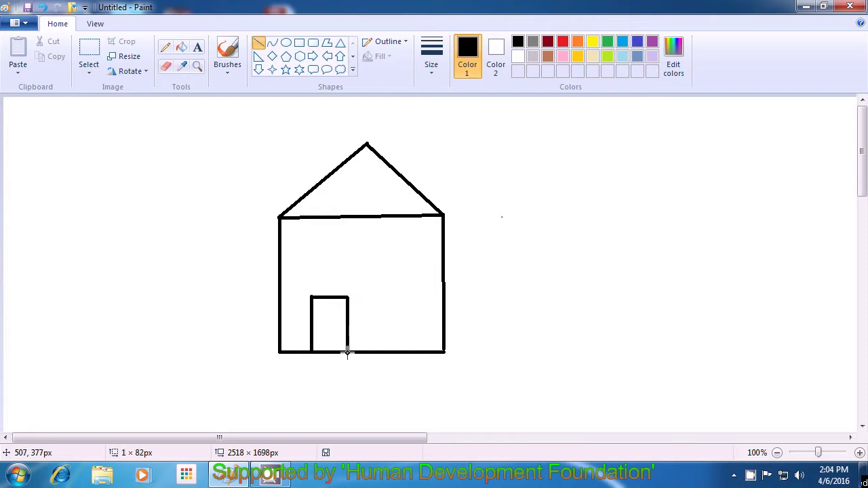
{"action": "left_click", "coordinate": [369, 335]}
{"action": "mouse_move", "coordinate": [318, 324]}
{"action": "left_mouse_down"}
{"action": "mouse_move", "coordinate": [318, 315]}
{"action": "mouse_move", "coordinate": [317, 326]}
{"action": "mouse_move", "coordinate": [337, 318]}
{"action": "mouse_move", "coordinate": [329, 322]}
{"action": "left_mouse_up"}
{"action": "left_click", "coordinate": [334, 314]}
{"action": "left_click", "coordinate": [360, 323]}
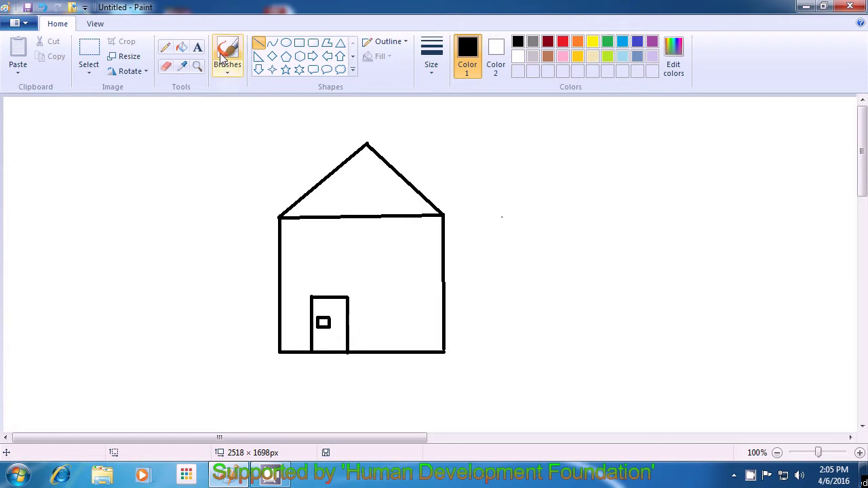
- Fill the house's roof with red and its front wall with yellow
{"action": "left_click", "coordinate": [182, 49]}
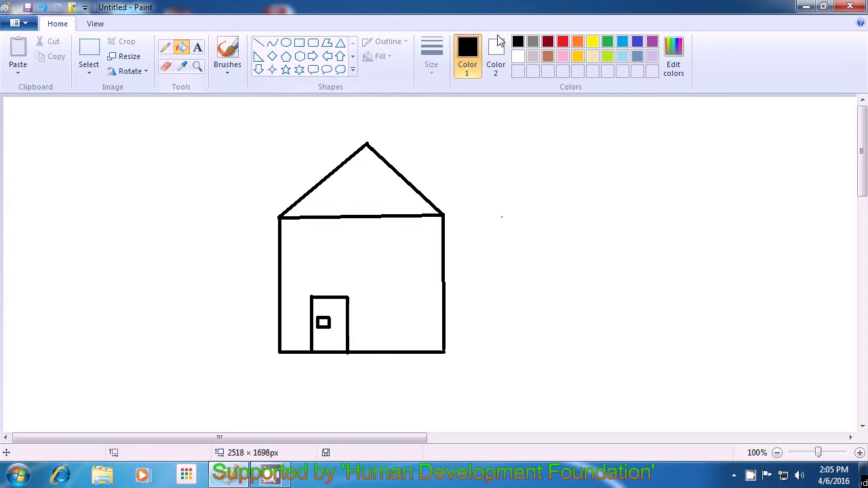
{"action": "left_click", "coordinate": [562, 42]}
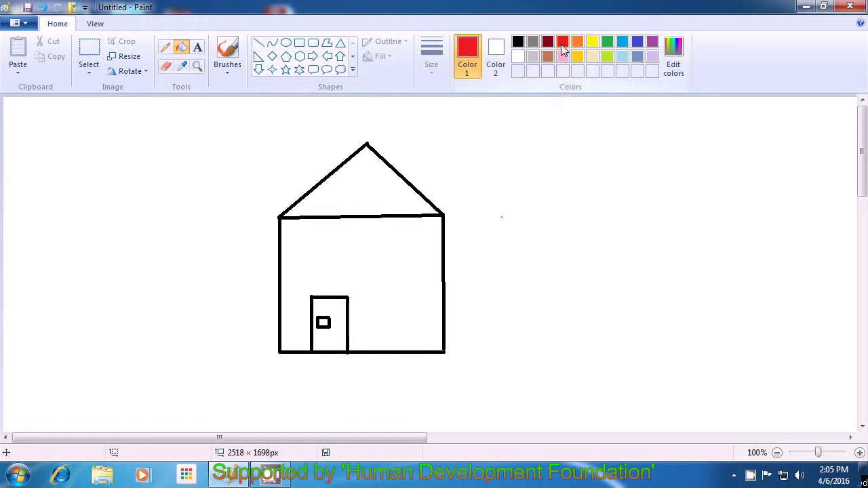
{"action": "left_click", "coordinate": [354, 187]}
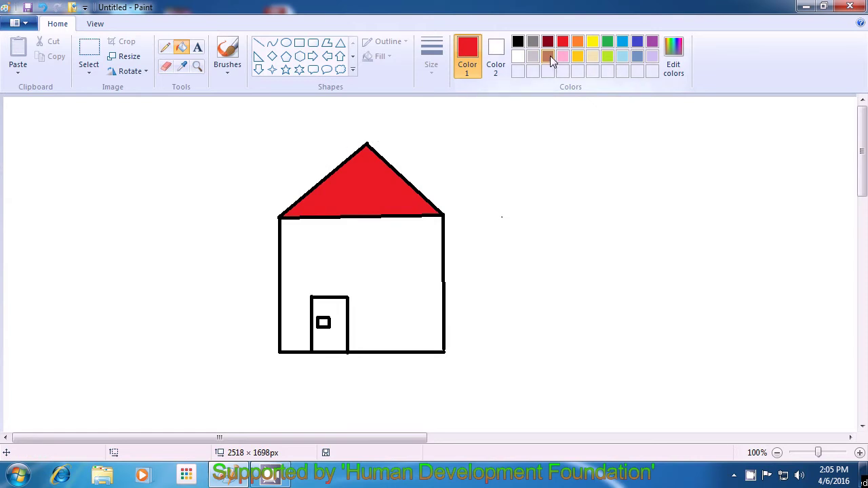
{"action": "left_click", "coordinate": [588, 39]}
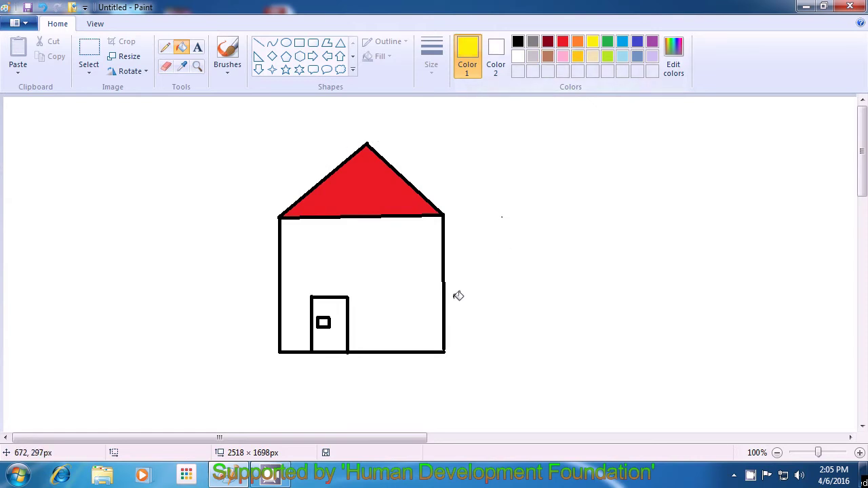
{"action": "left_click", "coordinate": [381, 268]}
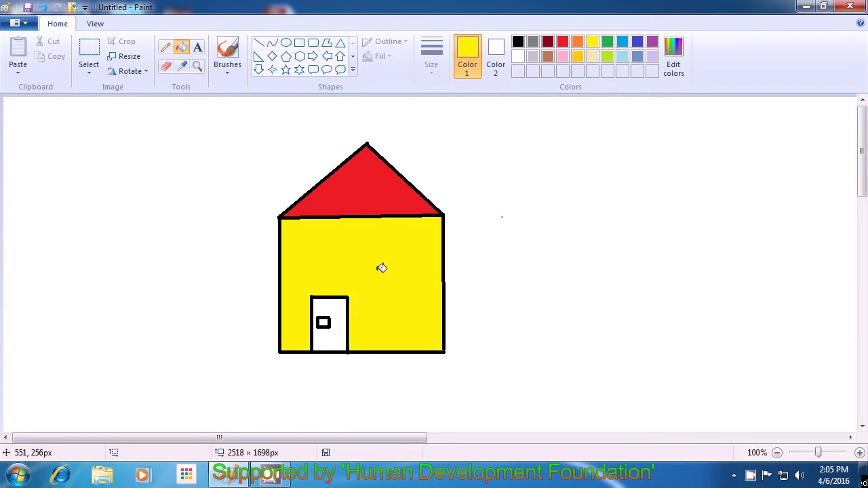
- Fill the door with brown and the small rectangle inside it with black
{"action": "left_click", "coordinate": [547, 57]}
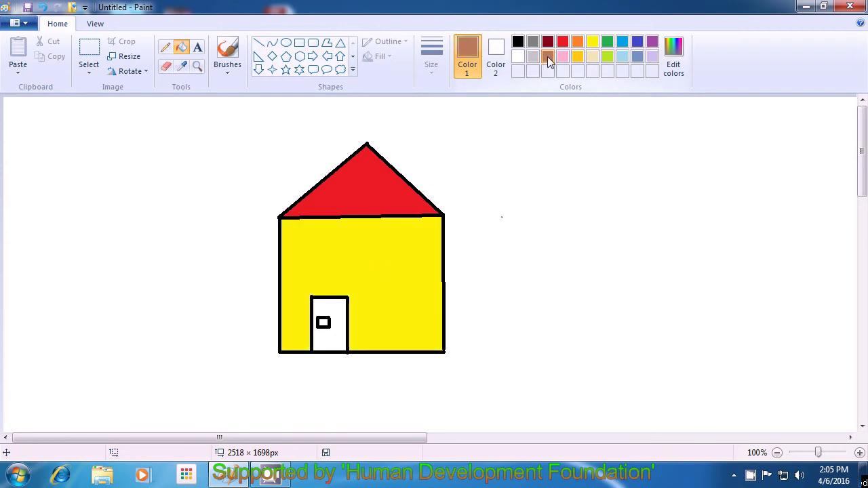
{"action": "left_click", "coordinate": [334, 309]}
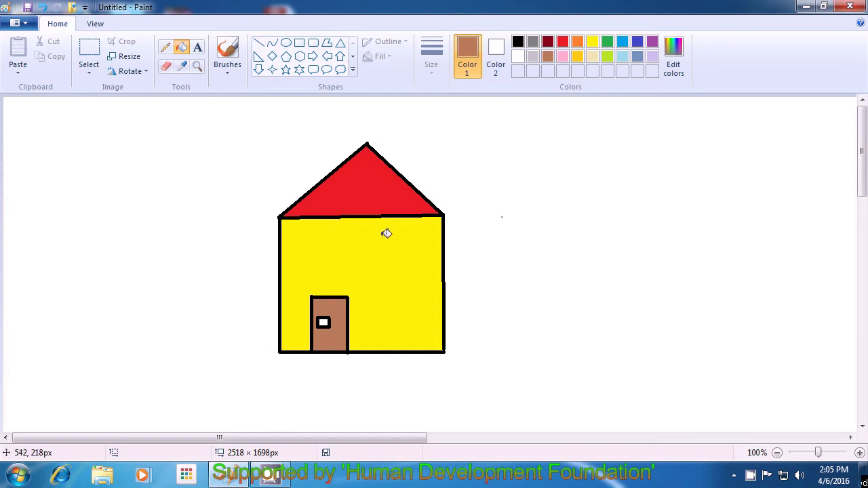
{"action": "left_click", "coordinate": [518, 42]}
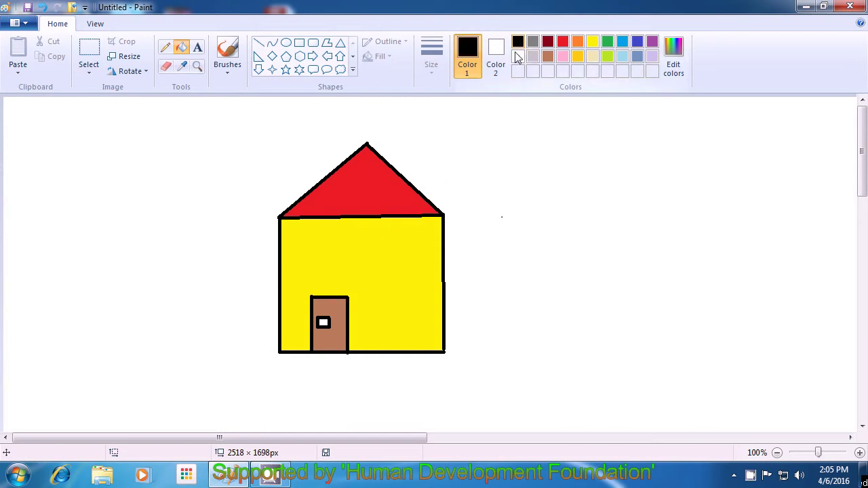
{"action": "left_click", "coordinate": [323, 322]}
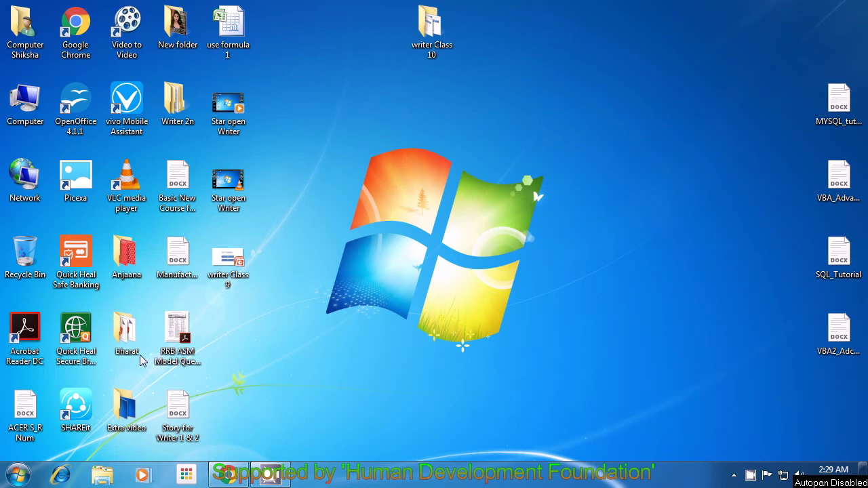
- Open the Windows Start menu from the desktop
{"action": "left_click", "coordinate": [18, 475]}
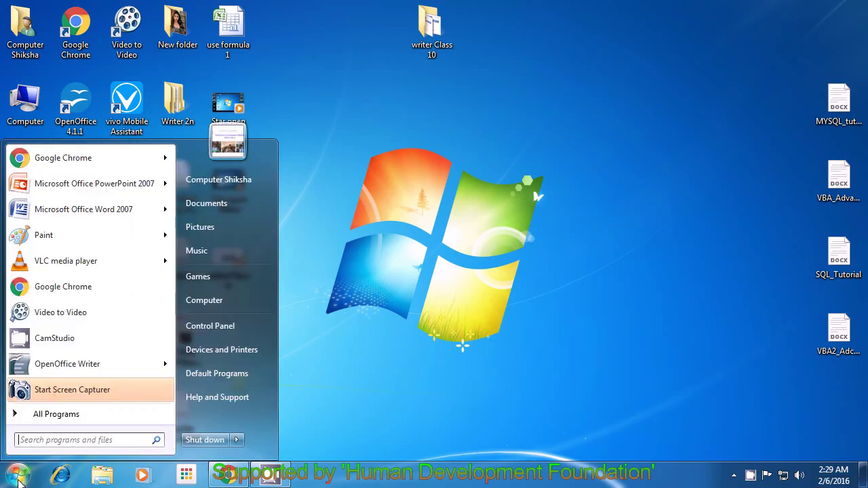